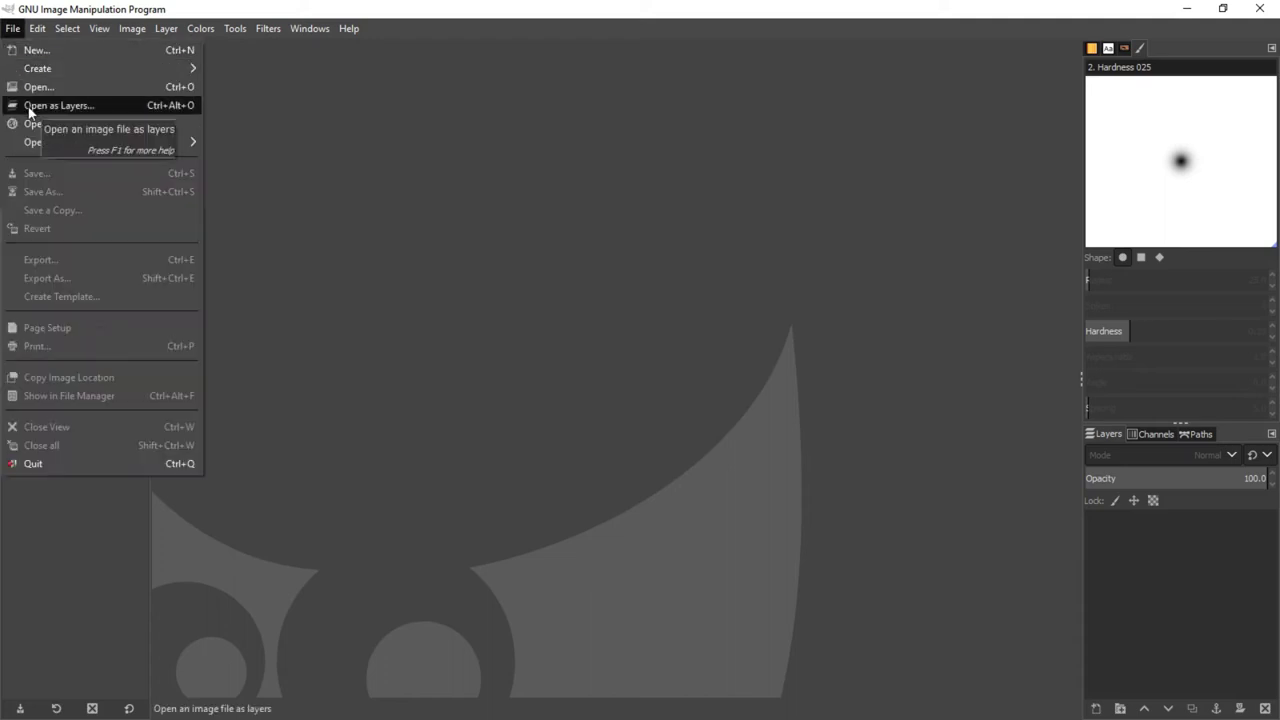
# Open DSC_0591.tif as a layer with File > Open as Layers
pyautogui.click(30, 106)
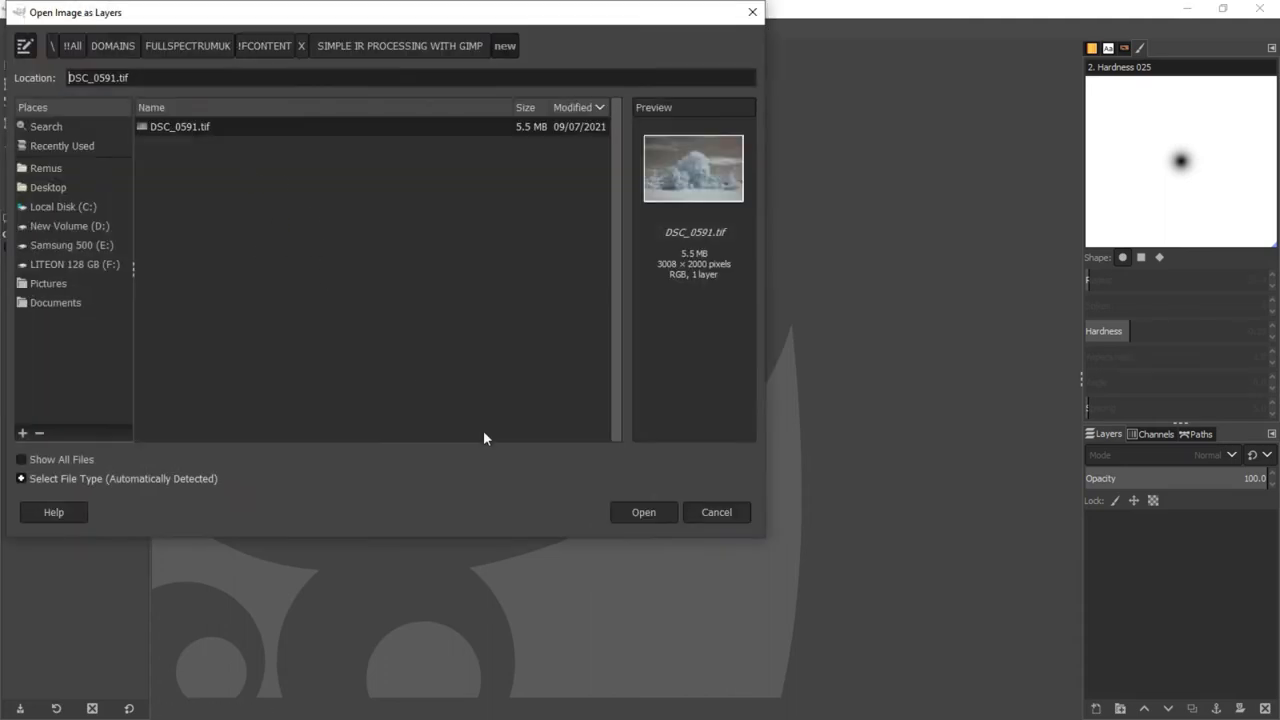
pyautogui.click(625, 515)
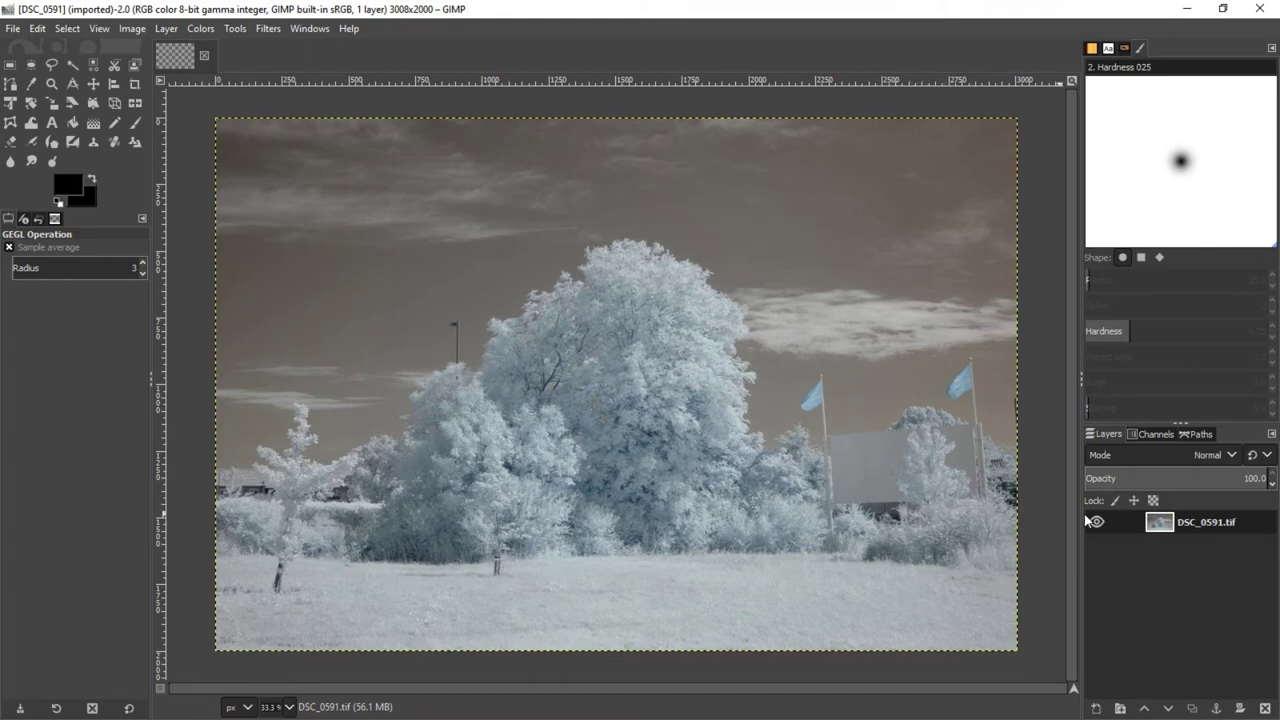
pyautogui.rightClick(1186, 523)
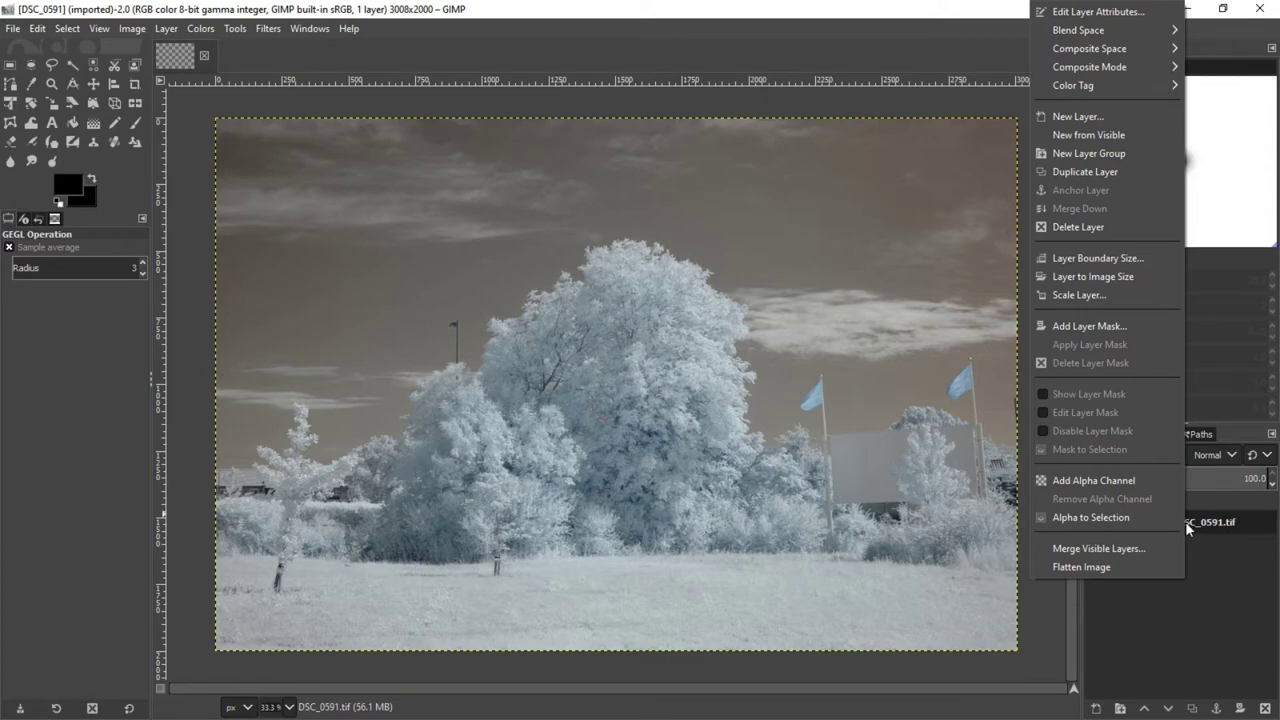
pyautogui.click(1206, 575)
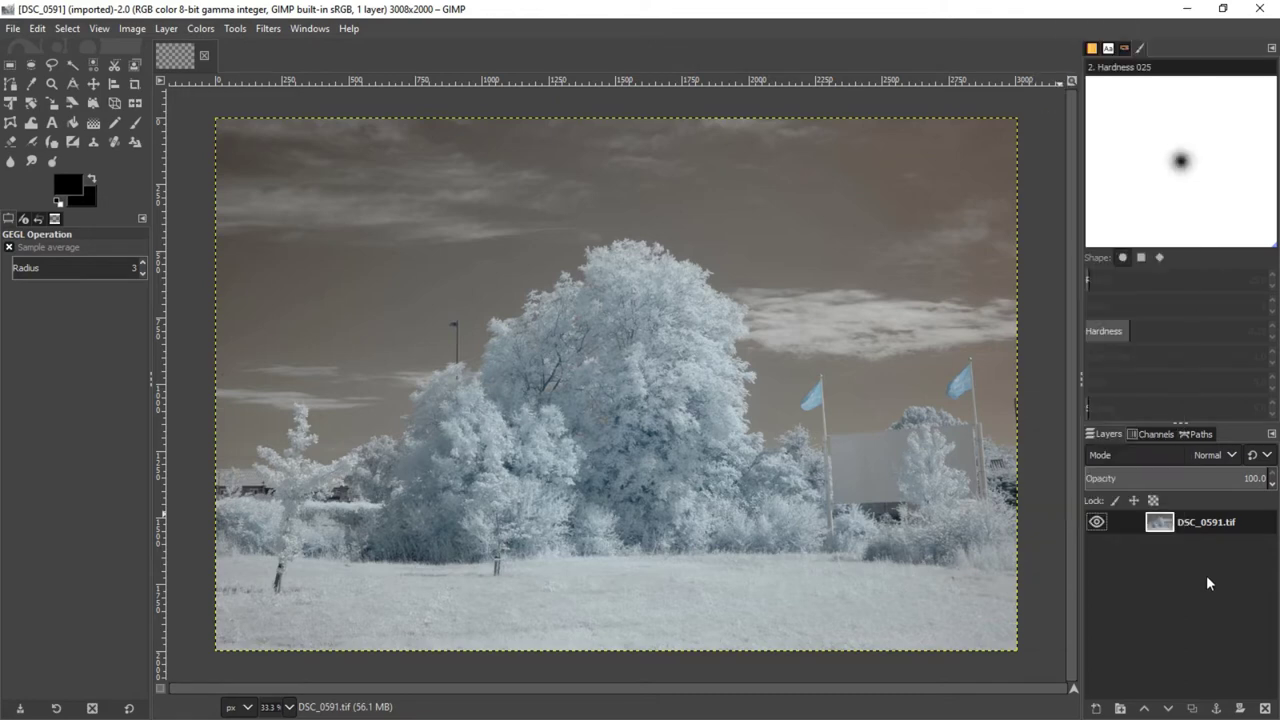
pyautogui.rightClick(1199, 524)
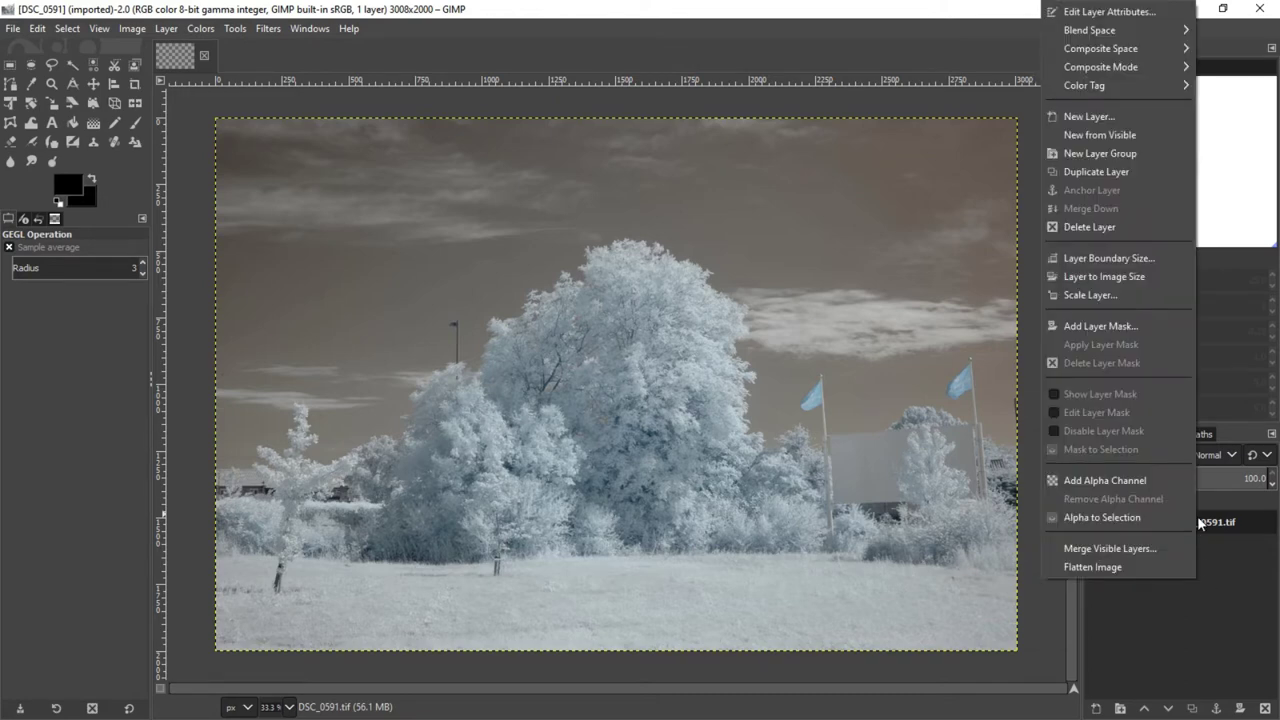
# In the Channel Mixer, set the Red output to Red in Red 0 and Blue in Red 1
pyautogui.press('Escape')
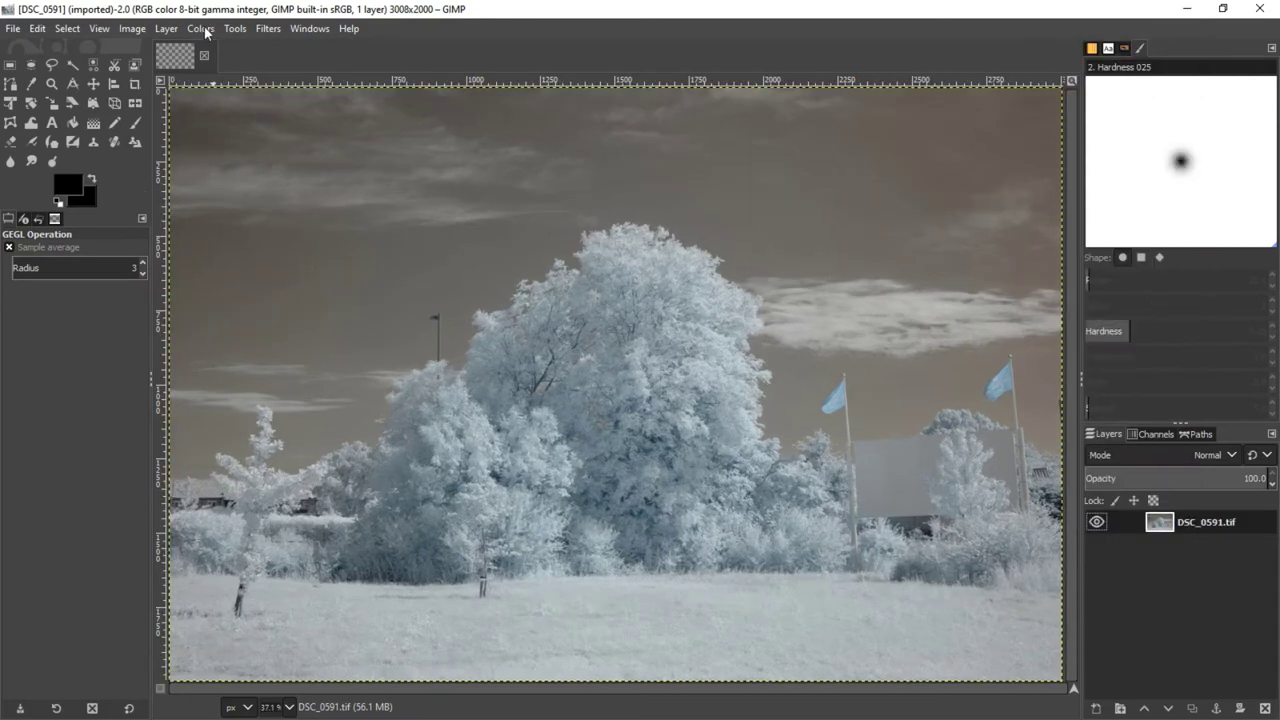
pyautogui.click(200, 28)
pyautogui.moveTo(248, 344)
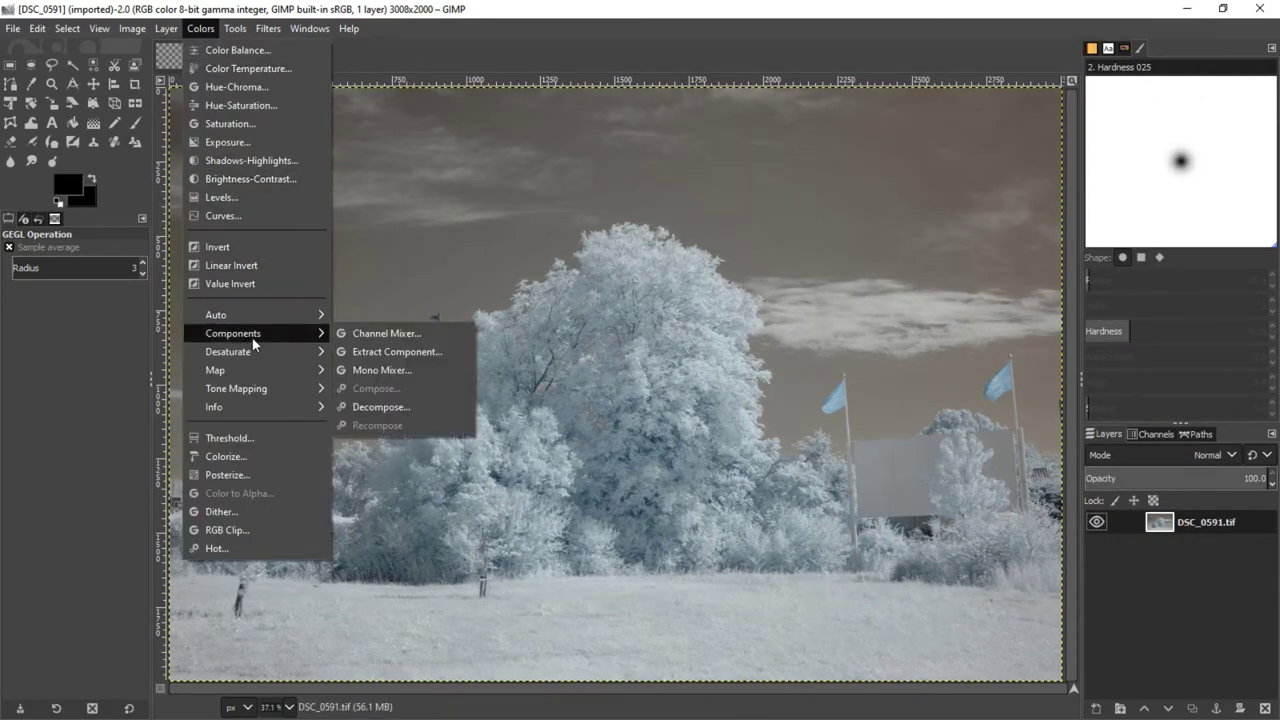
pyautogui.click(350, 339)
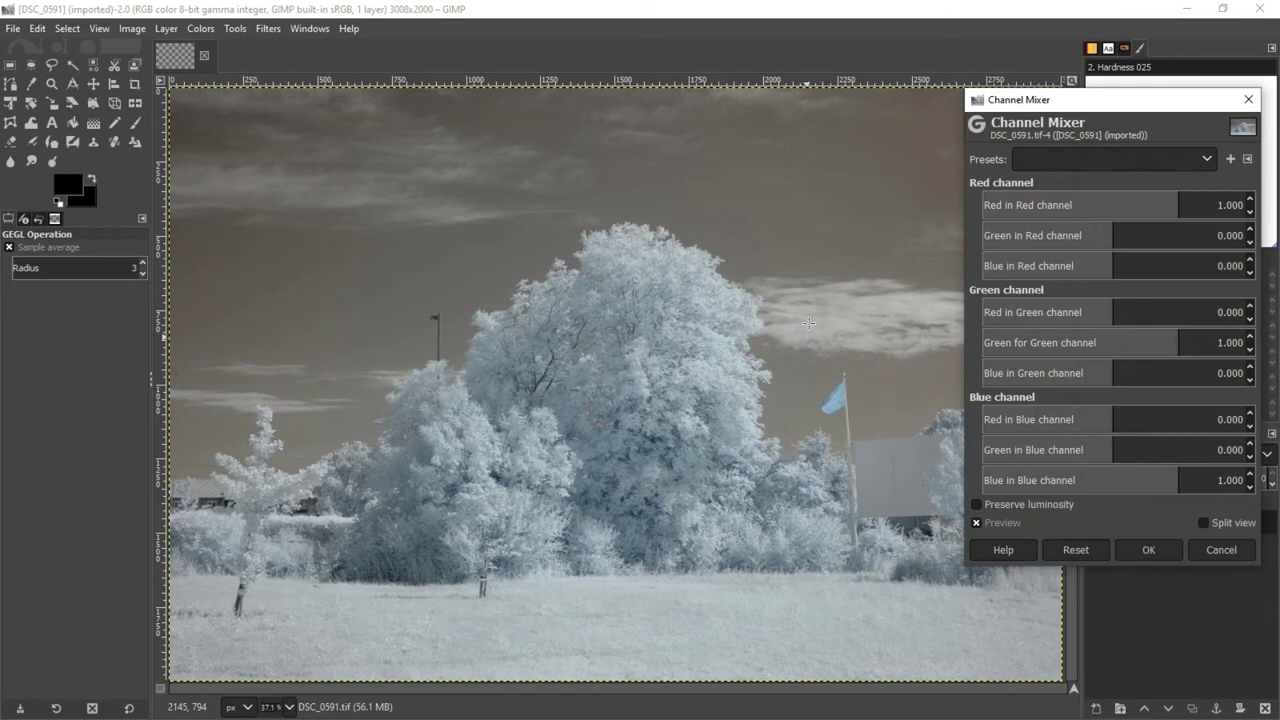
pyautogui.doubleClick(1218, 205)
pyautogui.write('0')
pyautogui.press('Return')
pyautogui.moveTo(1187, 270); pyautogui.dragTo(1214, 266)
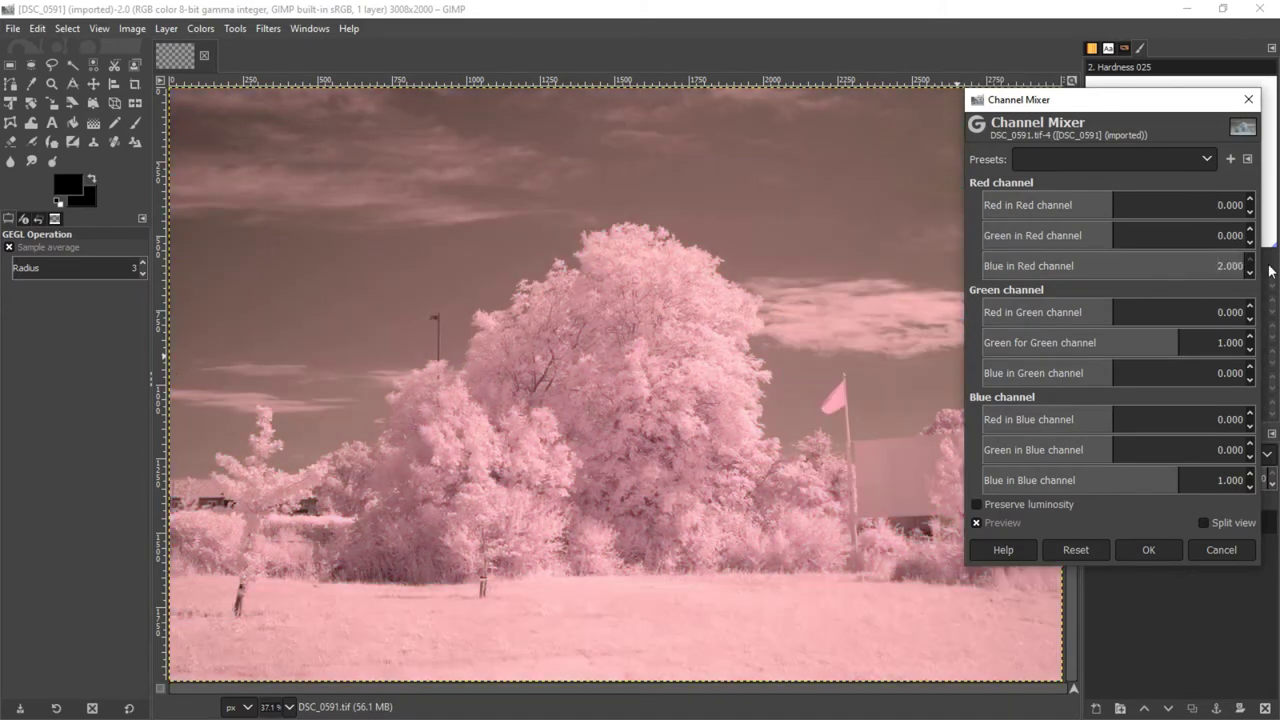
pyautogui.doubleClick(1238, 265)
pyautogui.write('1')
pyautogui.press('Return')
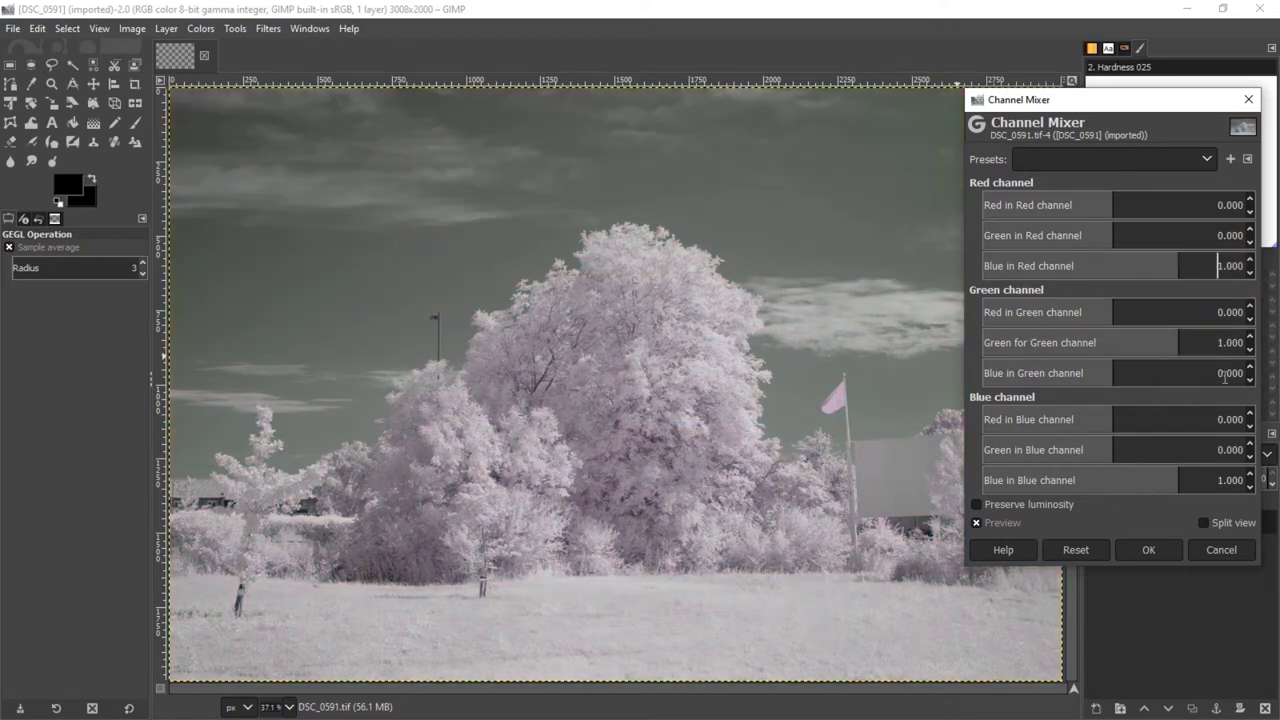
# Set Red in Blue to 1 and Blue in Blue to 0, then apply the swap
pyautogui.click(1232, 420)
pyautogui.write('1')
pyautogui.press('Return')
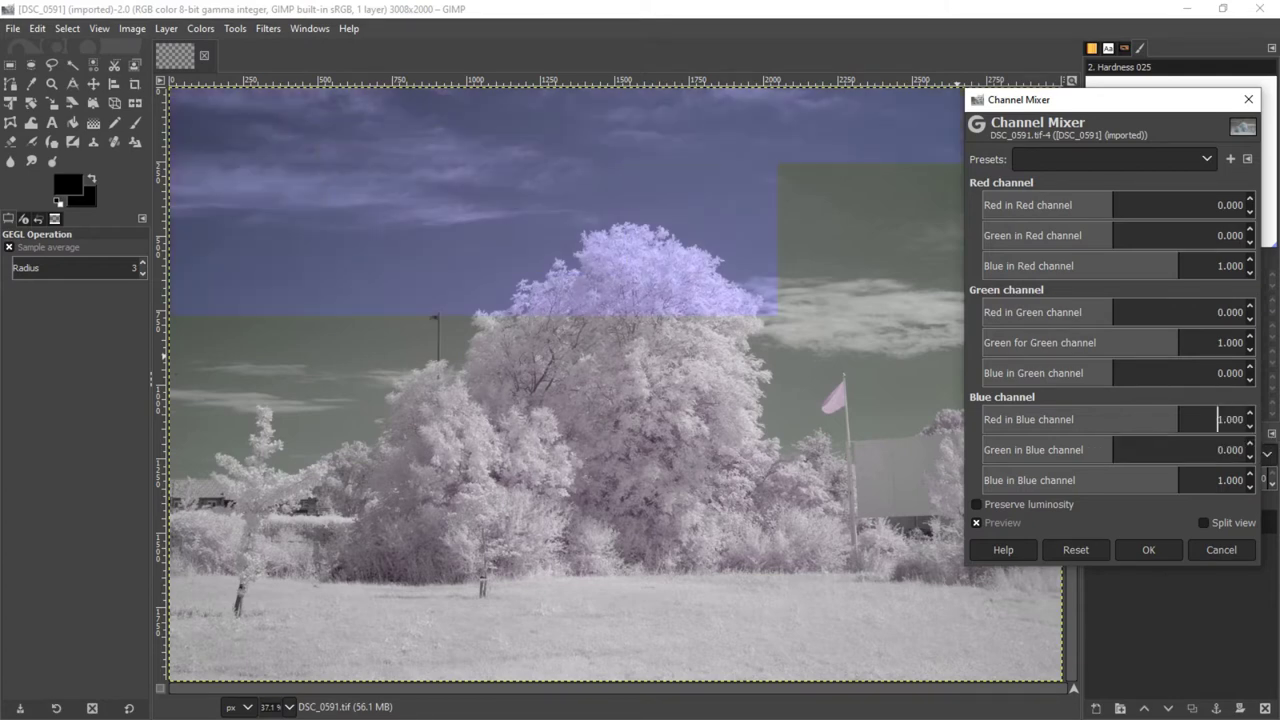
pyautogui.click(1232, 481)
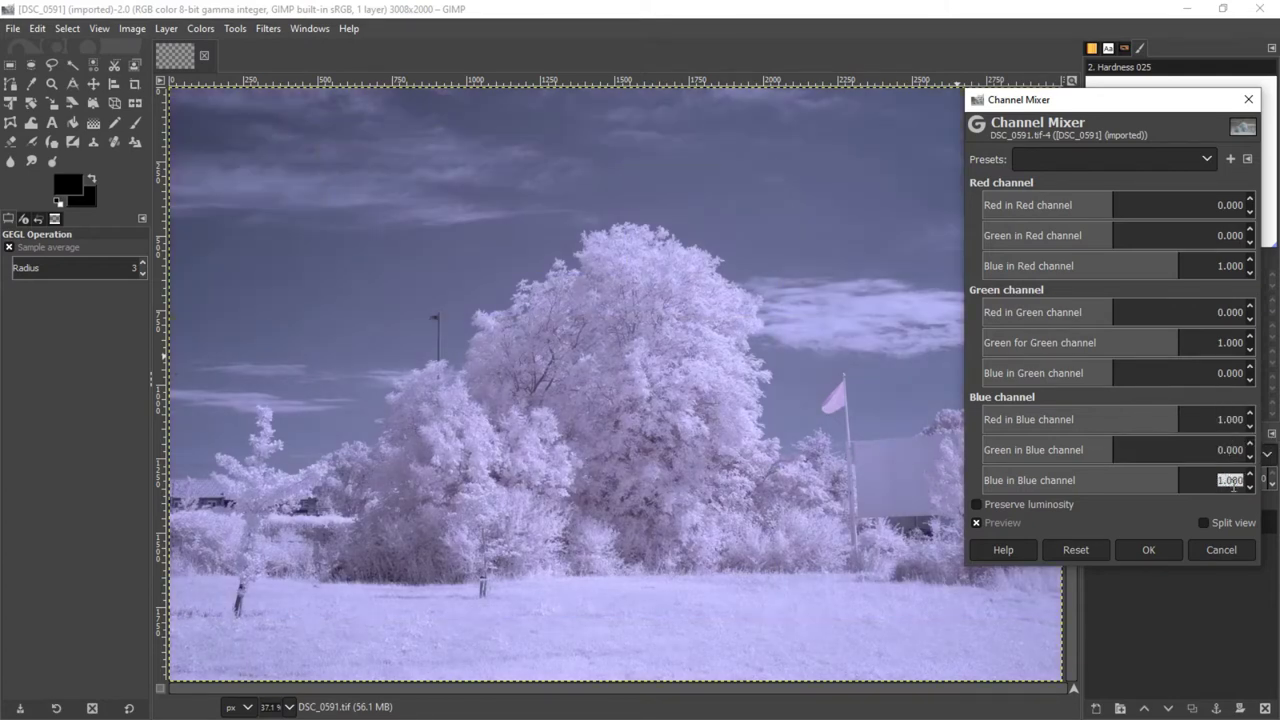
pyautogui.write('0')
pyautogui.press('Return')
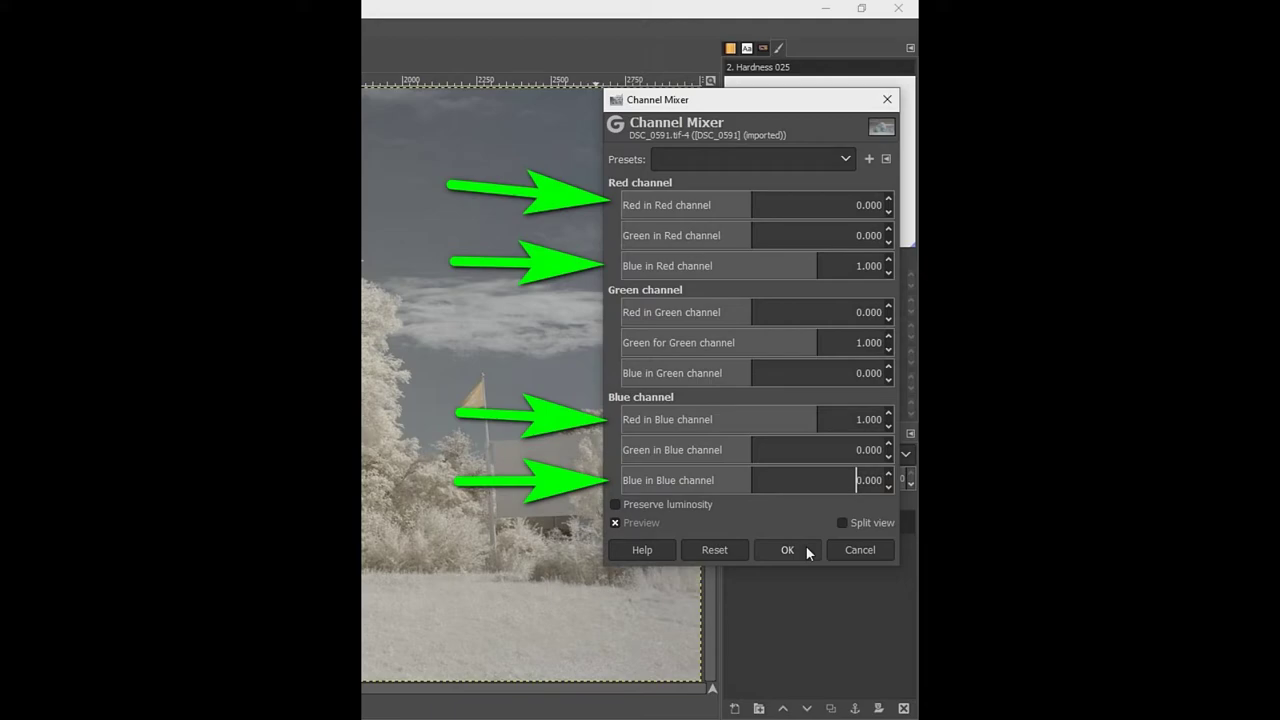
pyautogui.click(805, 545)
# Set Levels input black to 50 and input white to 227
pyautogui.click(195, 27)
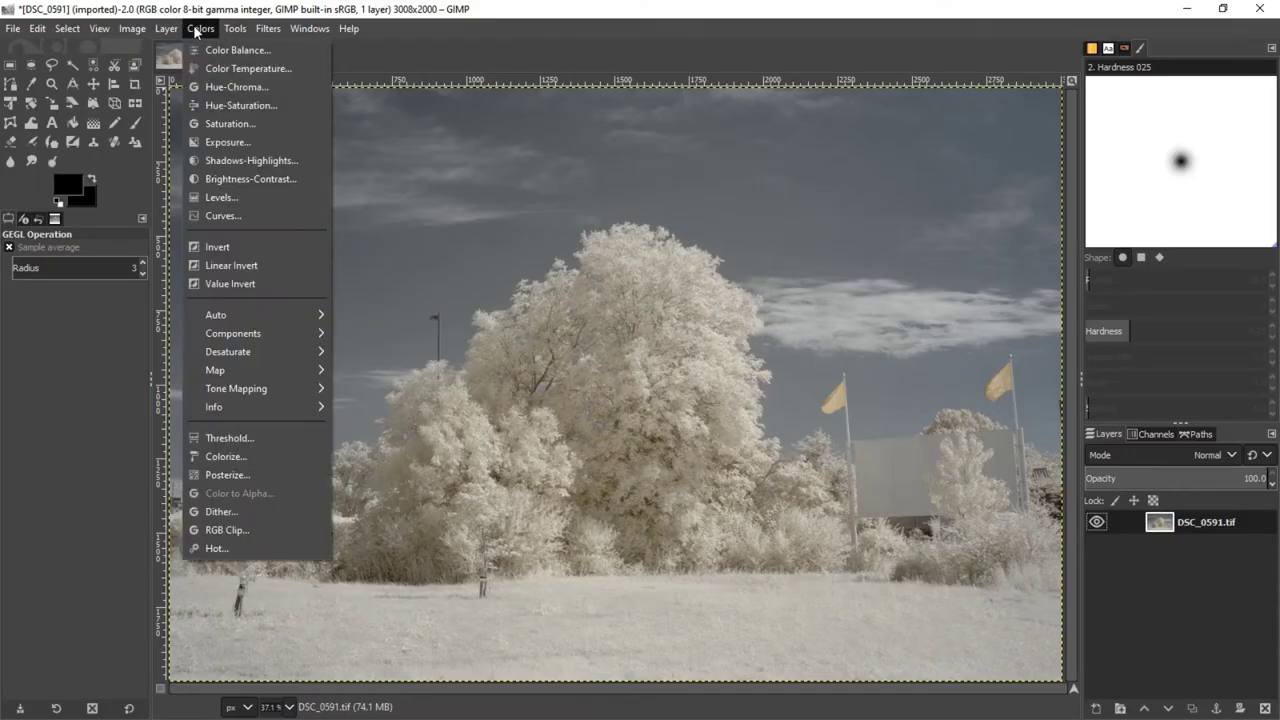
pyautogui.click(208, 196)
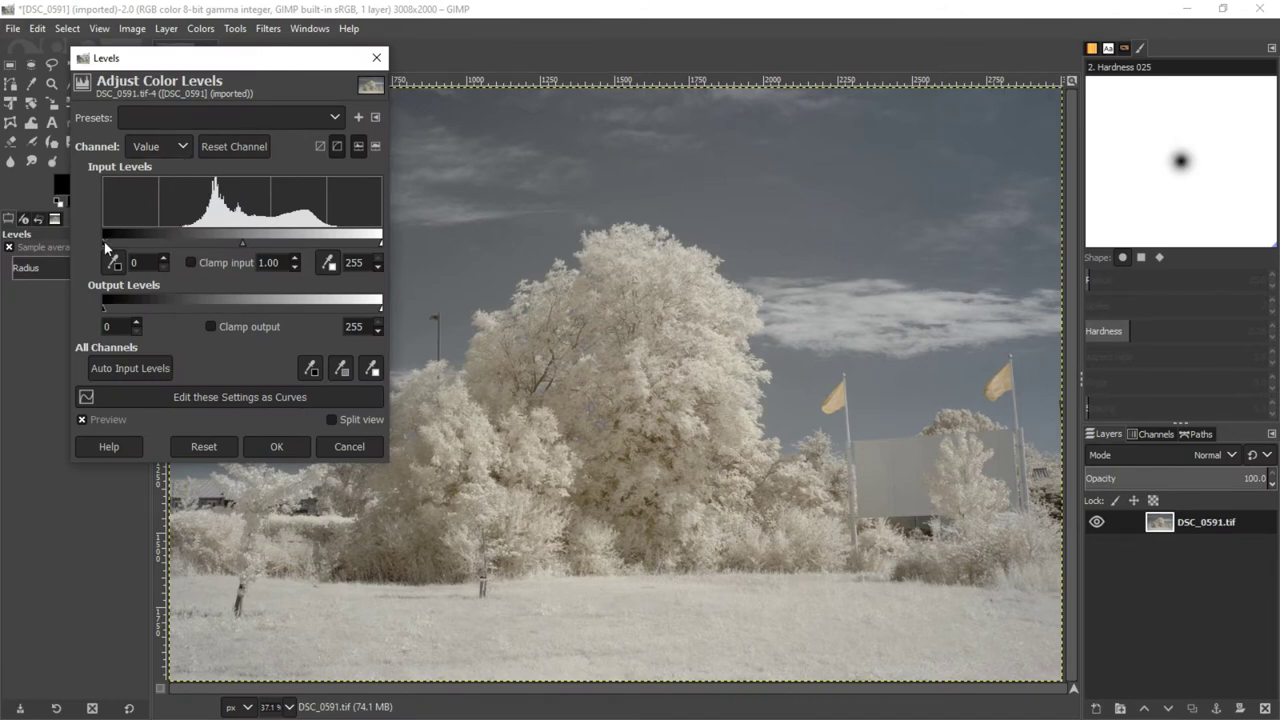
pyautogui.moveTo(116, 244); pyautogui.dragTo(157, 244)
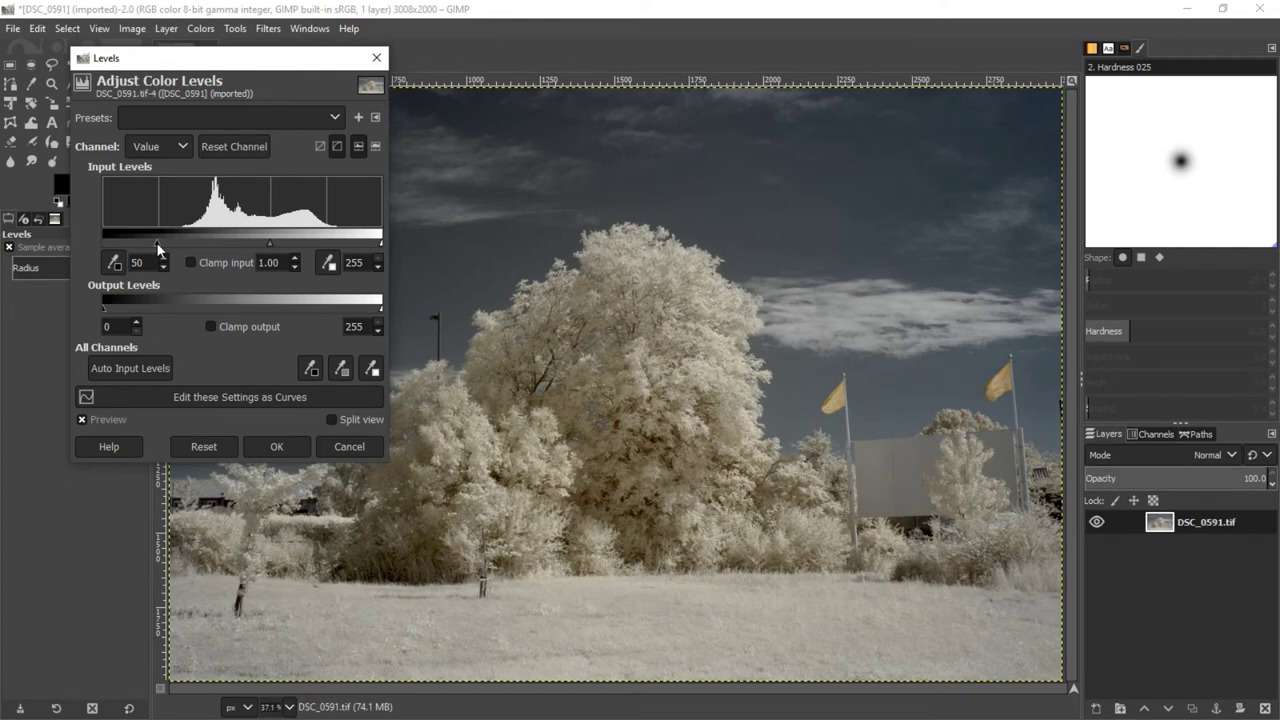
pyautogui.moveTo(381, 244); pyautogui.dragTo(351, 245)
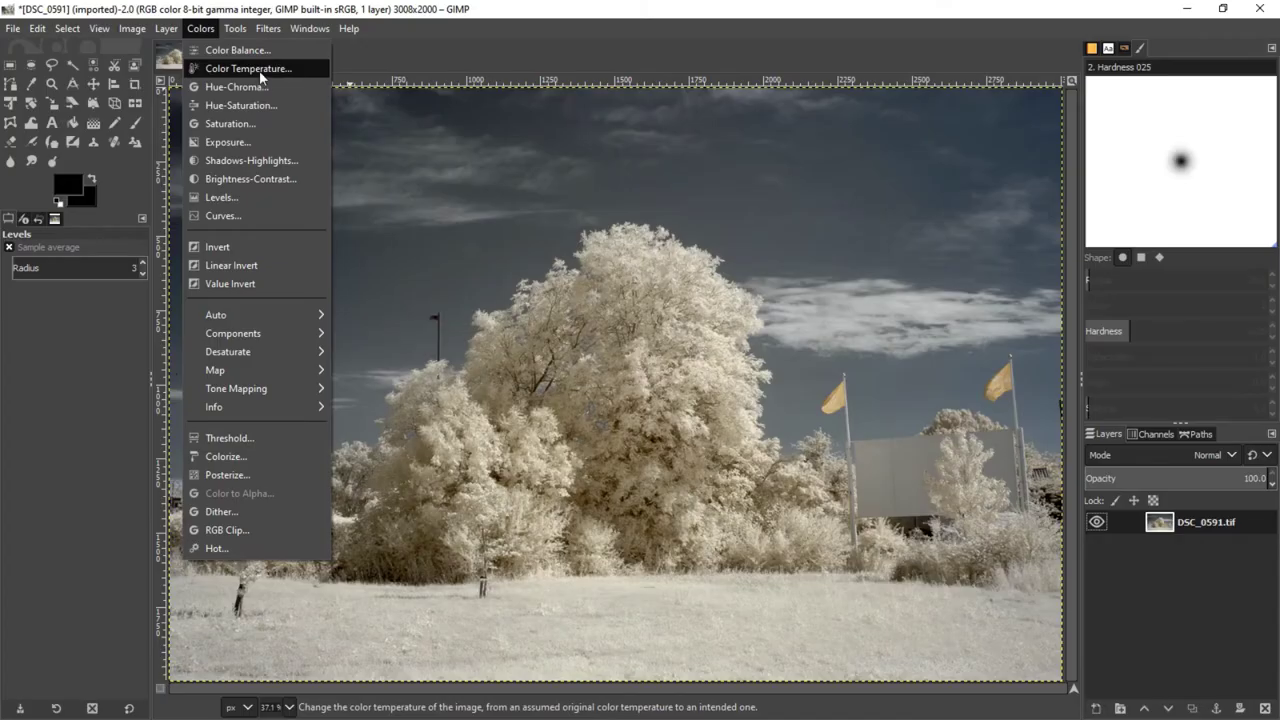
# In Color Balance, keep luminosity preserved and shift the midtones toward blue
pyautogui.click(264, 52)
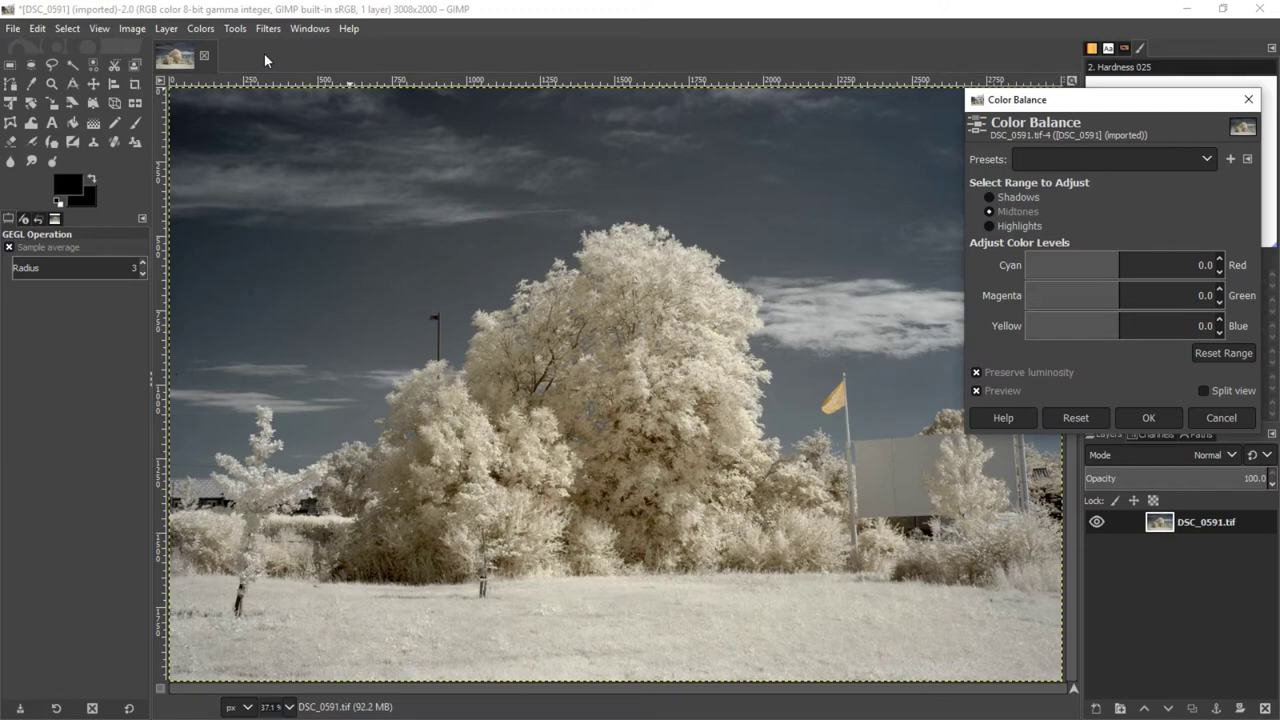
pyautogui.click(977, 372)
pyautogui.moveTo(1120, 322); pyautogui.dragTo(1156, 322)
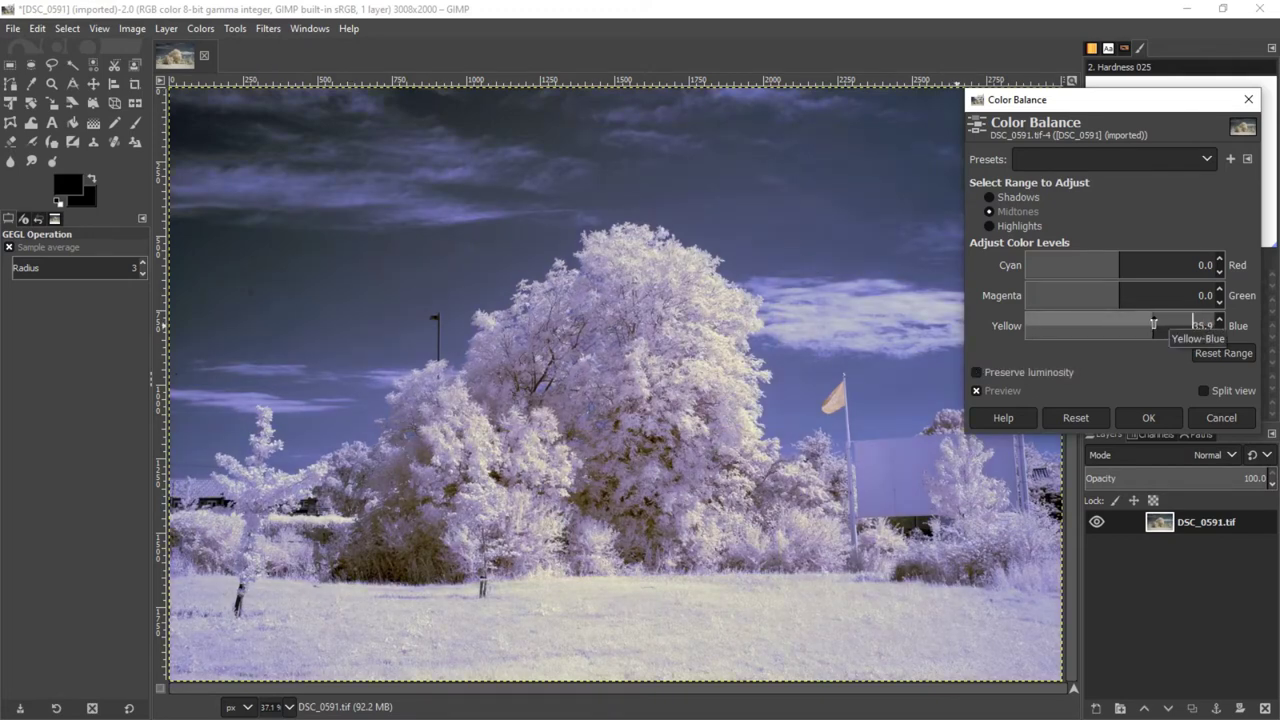
pyautogui.moveTo(1154, 322); pyautogui.dragTo(1120, 324)
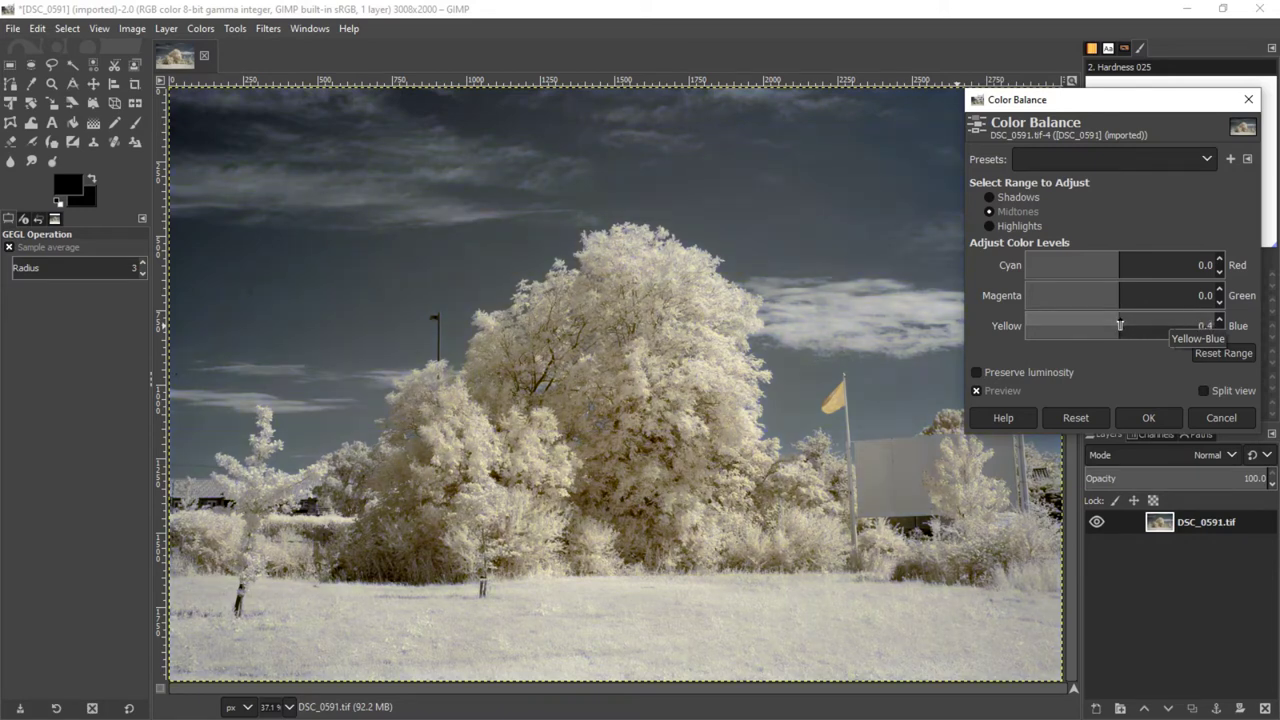
pyautogui.click(978, 373)
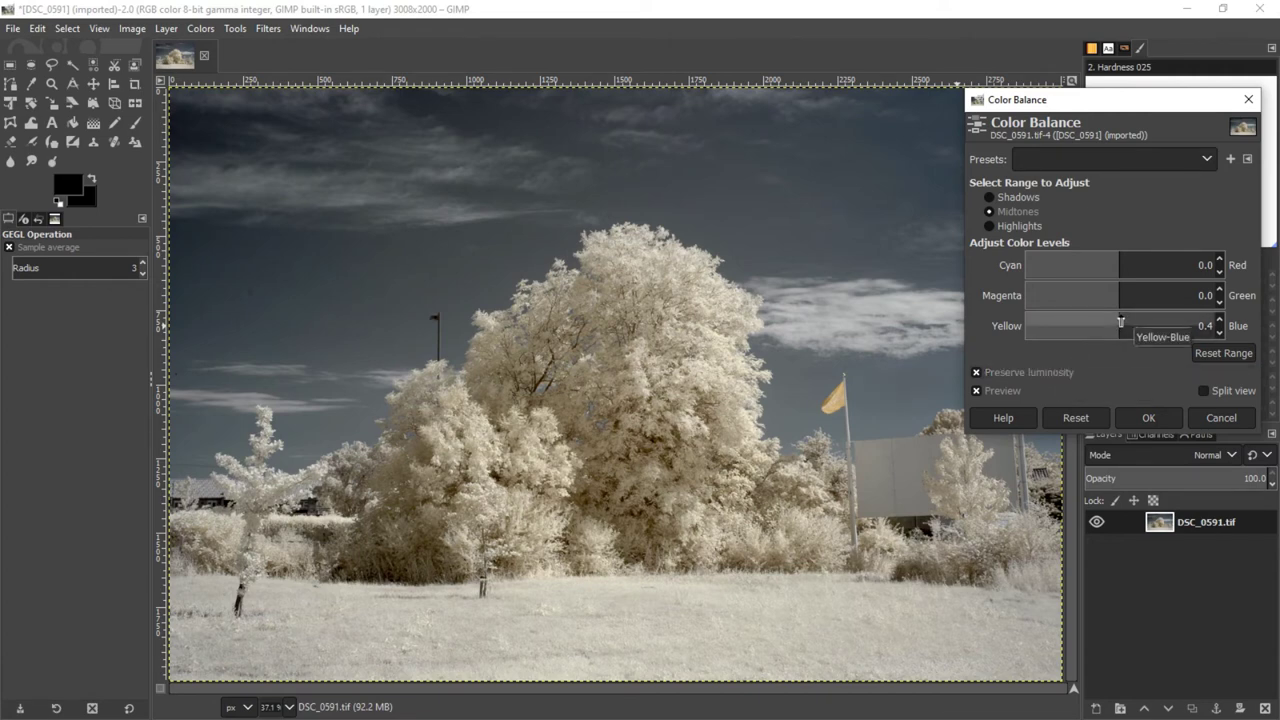
pyautogui.moveTo(1121, 322); pyautogui.dragTo(1141, 322)
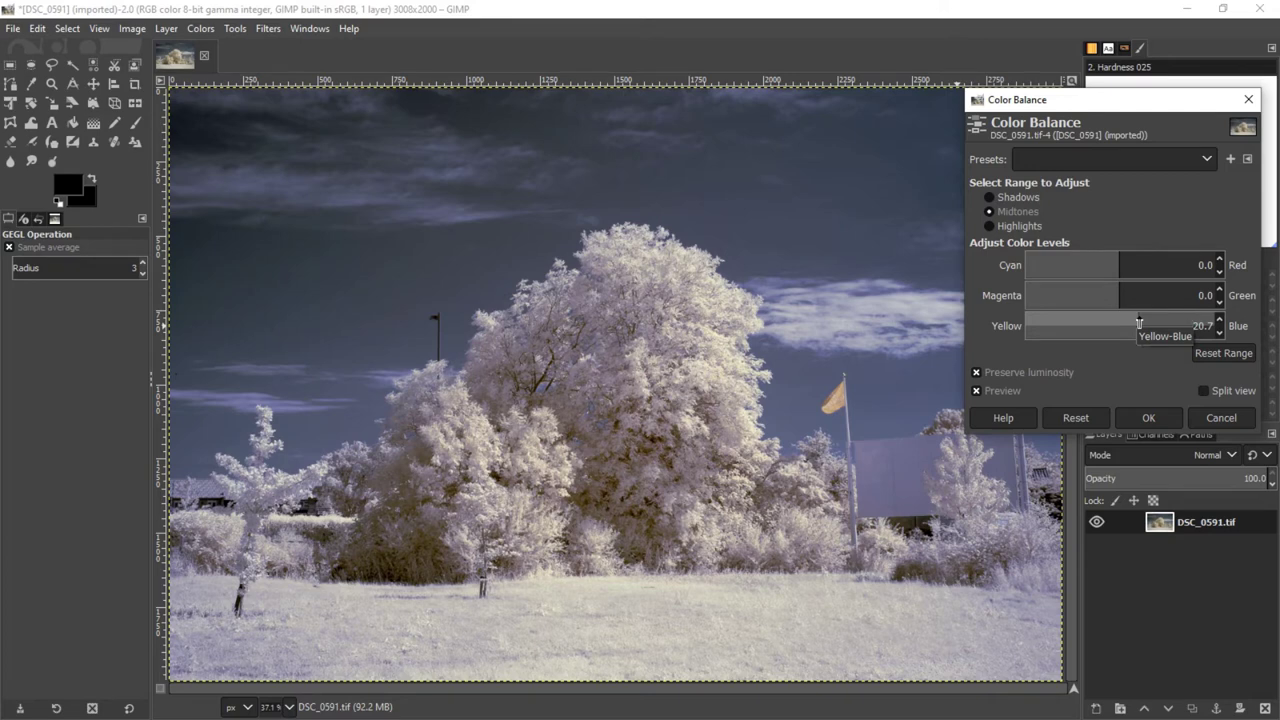
# Shift the shadows and highlights toward blue (about 20.0) and apply the colour balance
pyautogui.click(1004, 197)
pyautogui.click(1119, 321)
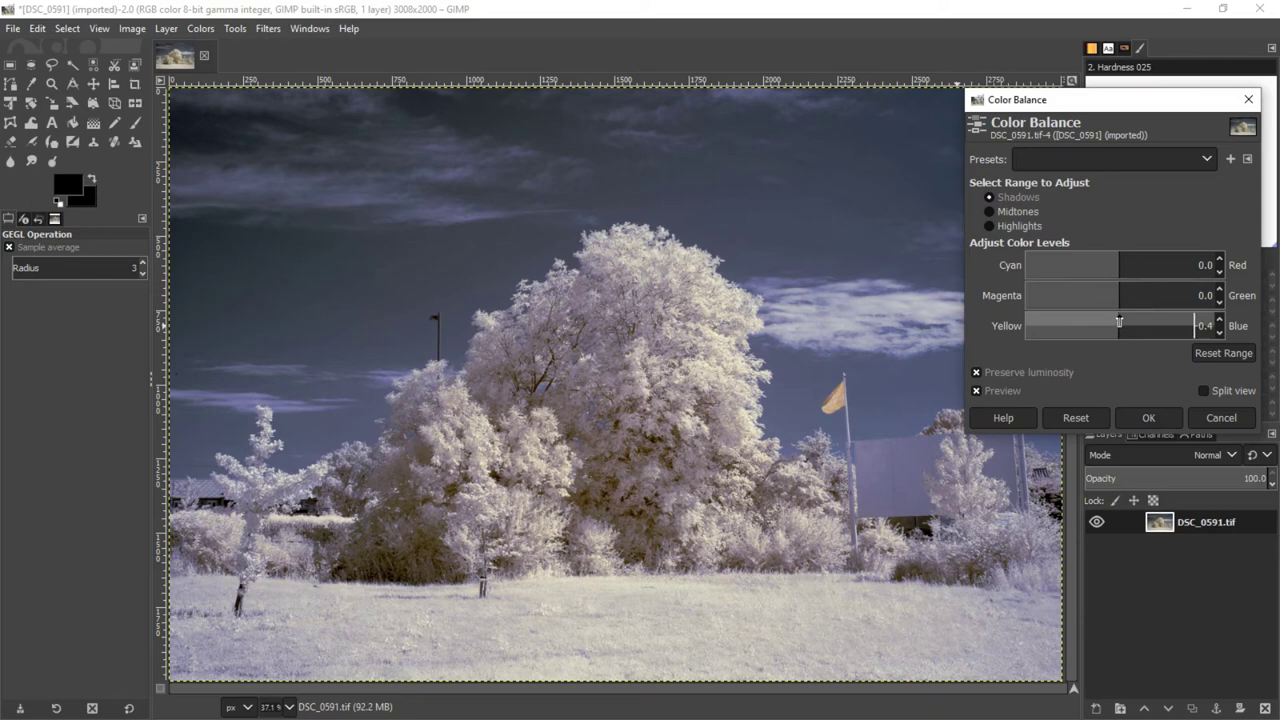
pyautogui.moveTo(1119, 321); pyautogui.dragTo(1139, 321)
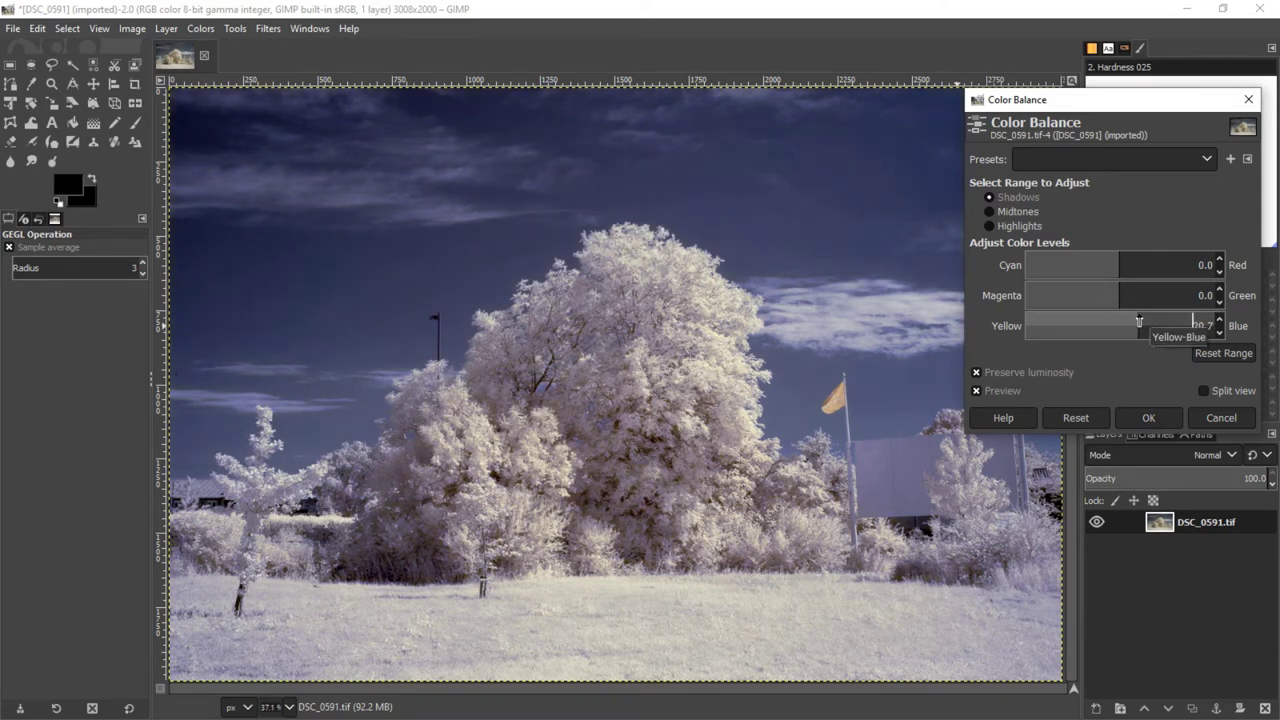
pyautogui.click(1016, 226)
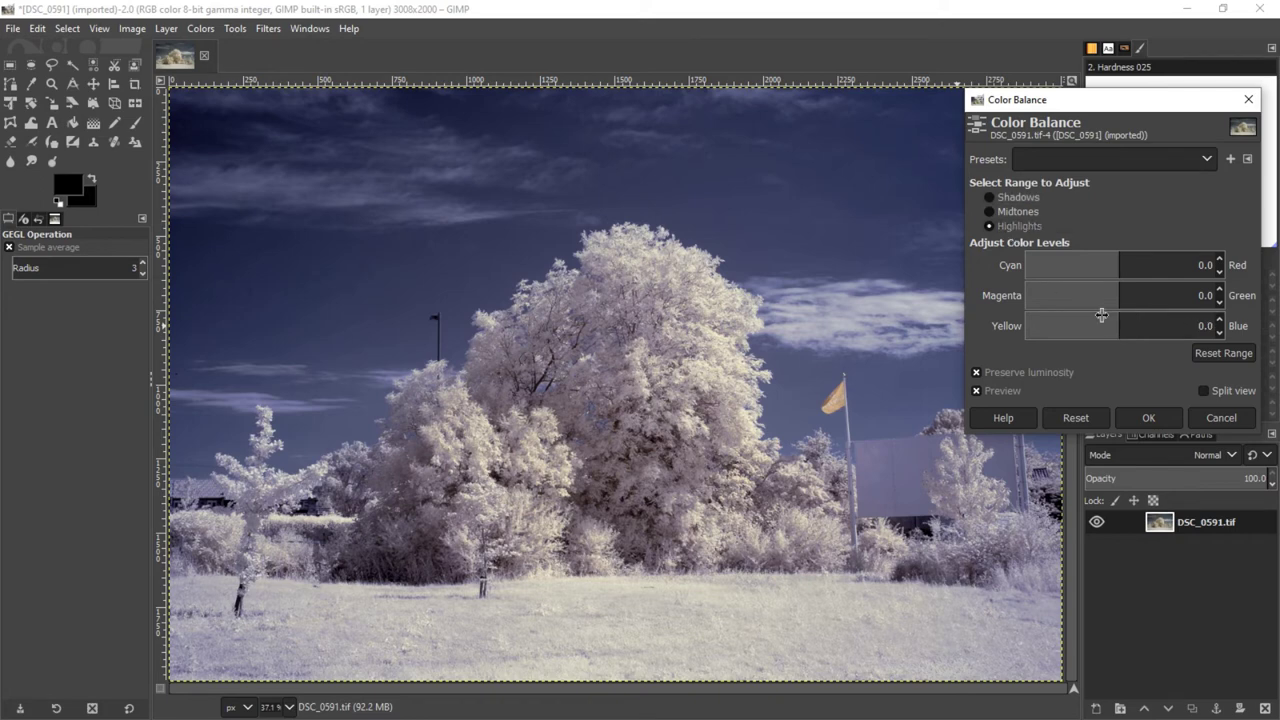
pyautogui.moveTo(1120, 322); pyautogui.dragTo(1141, 323)
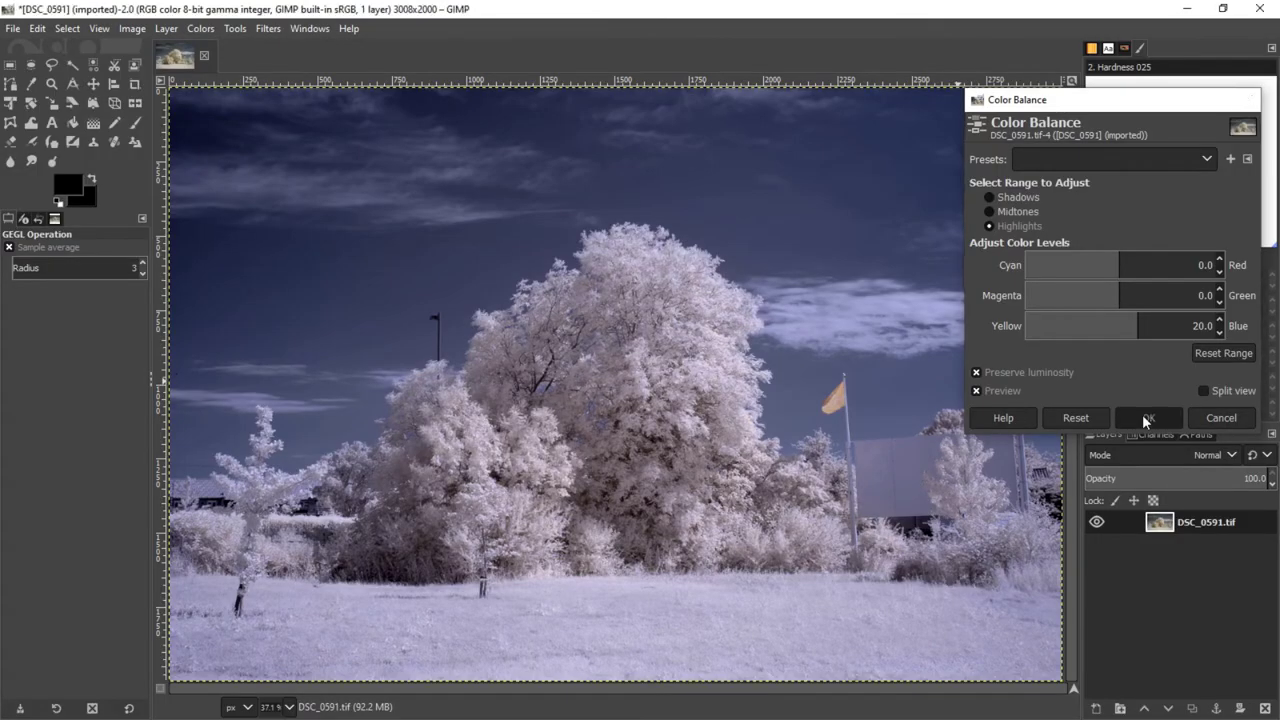
pyautogui.click(1147, 418)
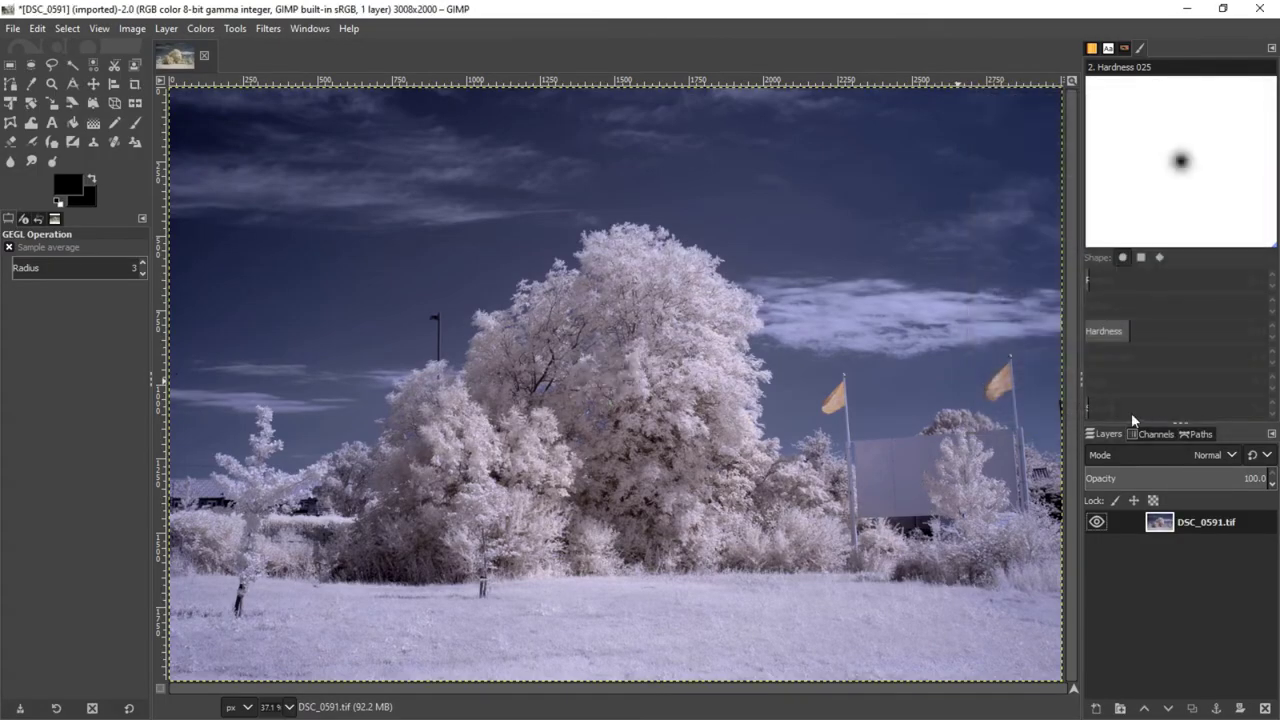
# Raise the Saturation scale to about 1.064 and apply it
pyautogui.click(201, 28)
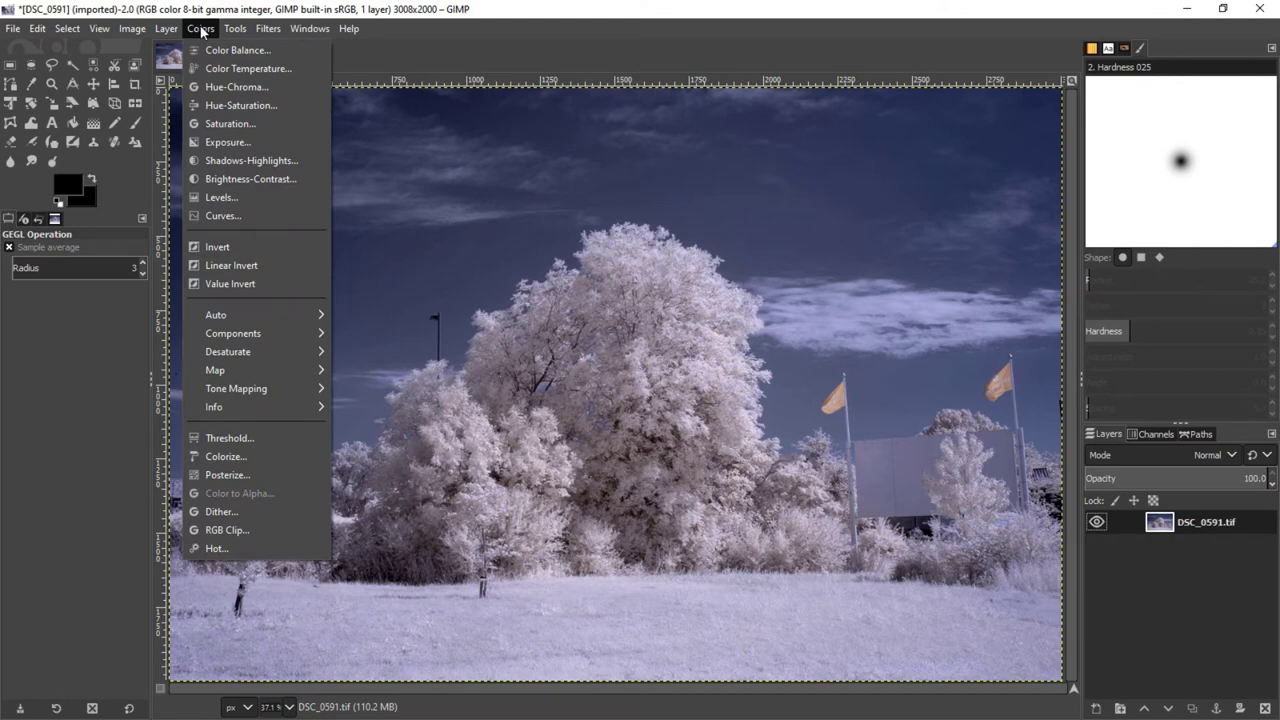
pyautogui.click(217, 122)
pyautogui.moveTo(1106, 189)
pyautogui.mouseDown()
pyautogui.moveTo(1163, 191)
pyautogui.moveTo(1121, 190)
pyautogui.mouseUp()
pyautogui.click(1148, 243)
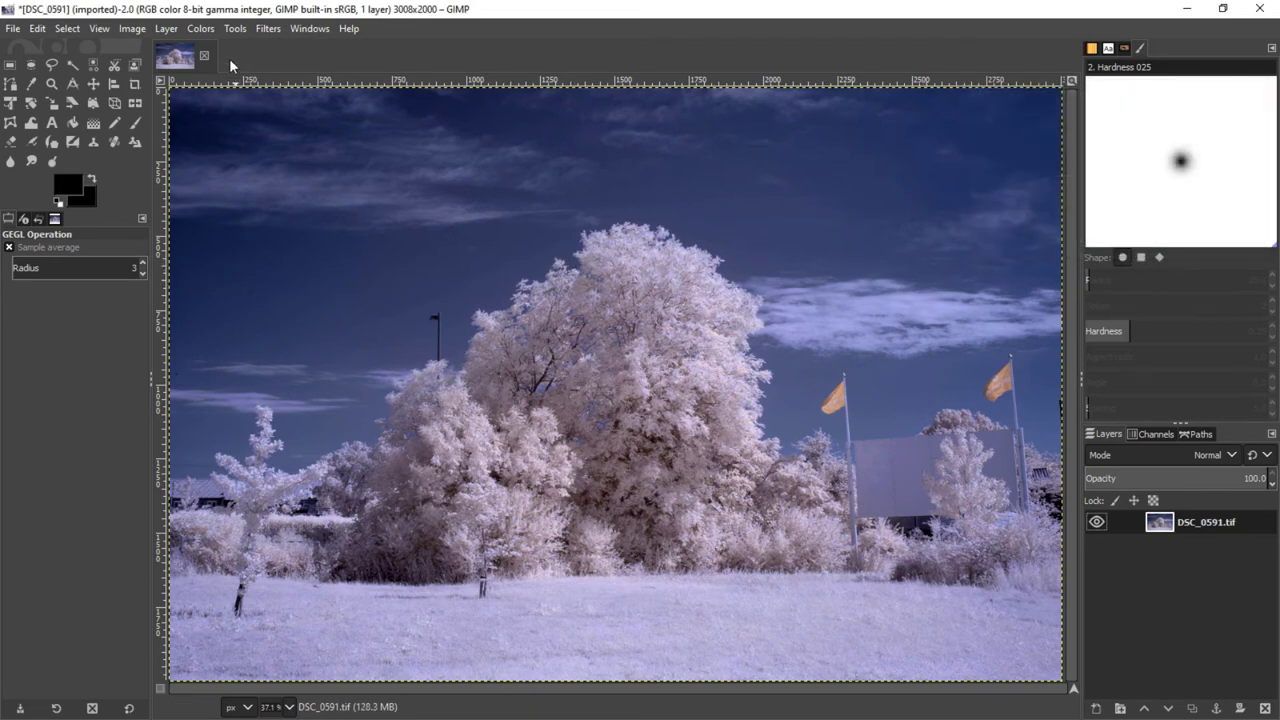
# Apply a gentle S-shaped Value curve: midpoint raised, shadows lowered, highlights lifted
pyautogui.click(207, 29)
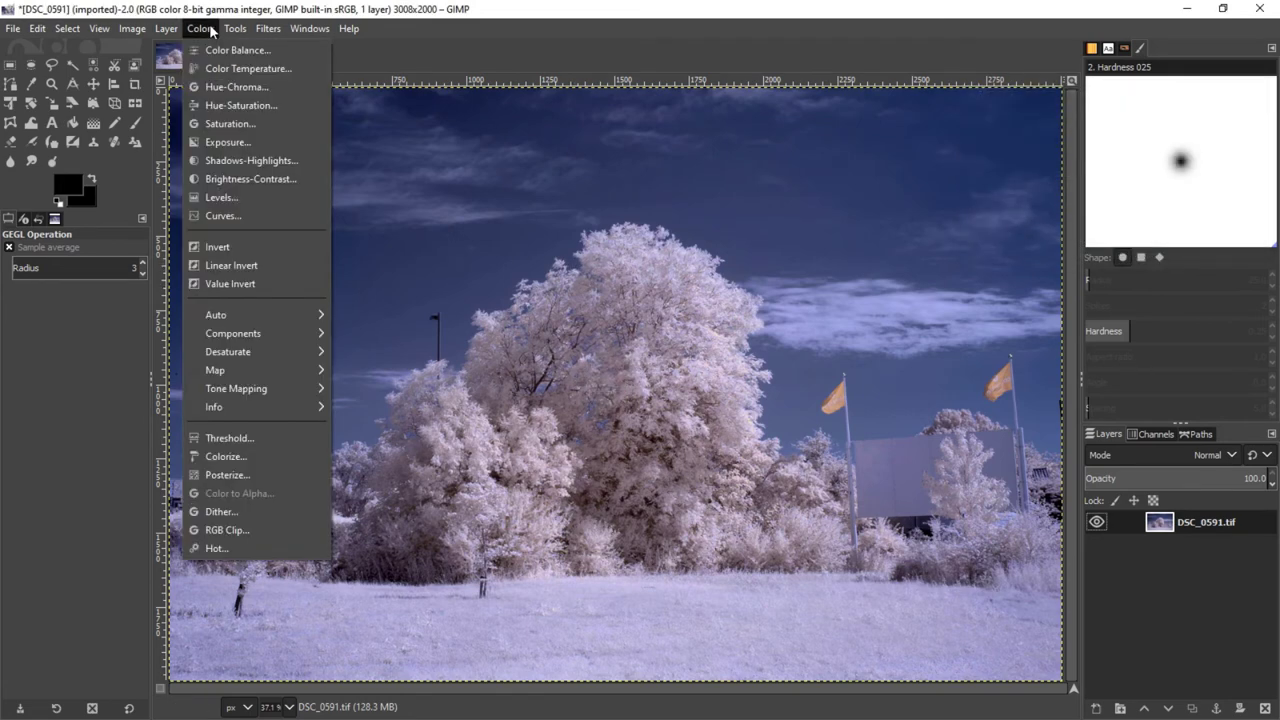
pyautogui.click(221, 216)
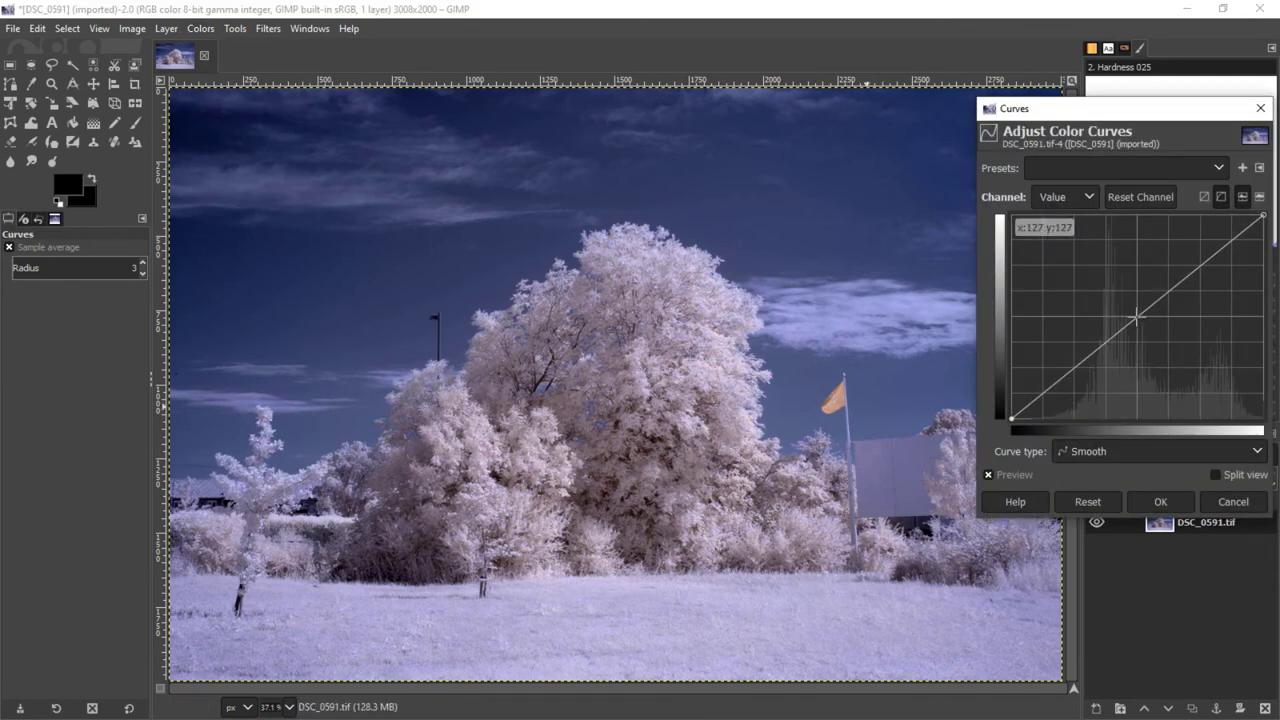
pyautogui.moveTo(1137, 316); pyautogui.dragTo(1139, 309)
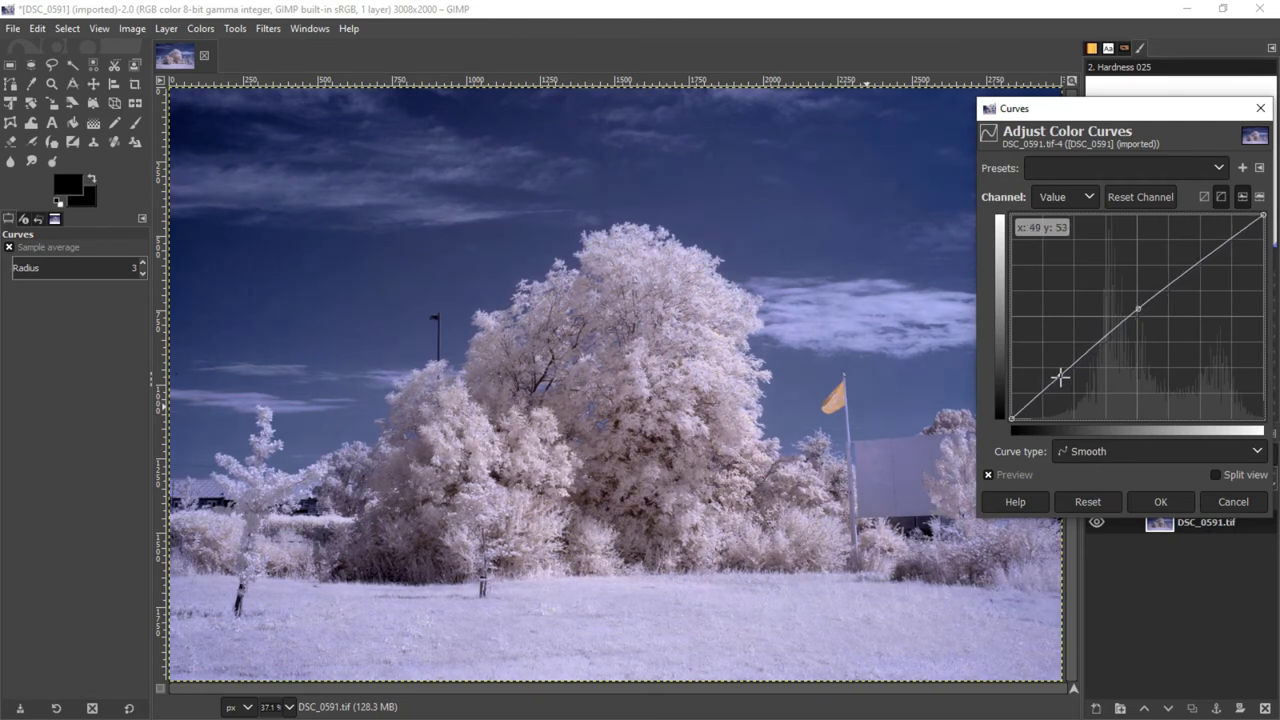
pyautogui.moveTo(1060, 375); pyautogui.dragTo(1060, 380)
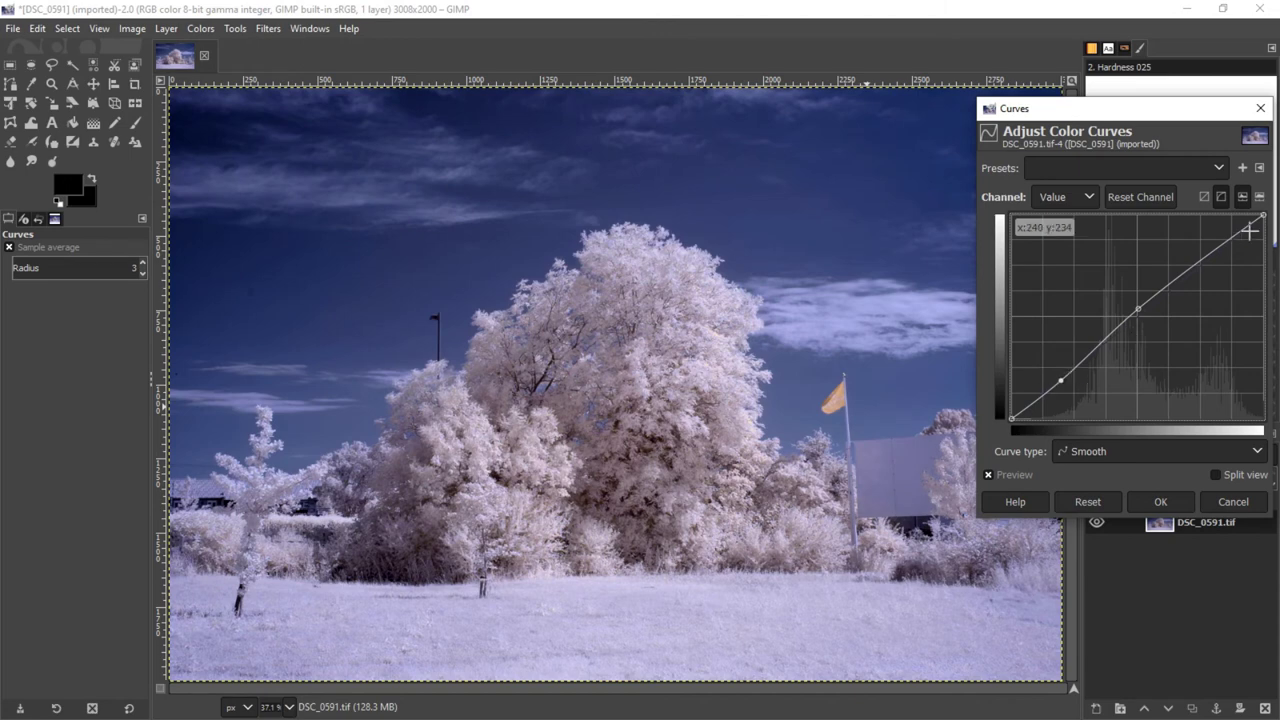
pyautogui.moveTo(1227, 241); pyautogui.dragTo(1213, 241)
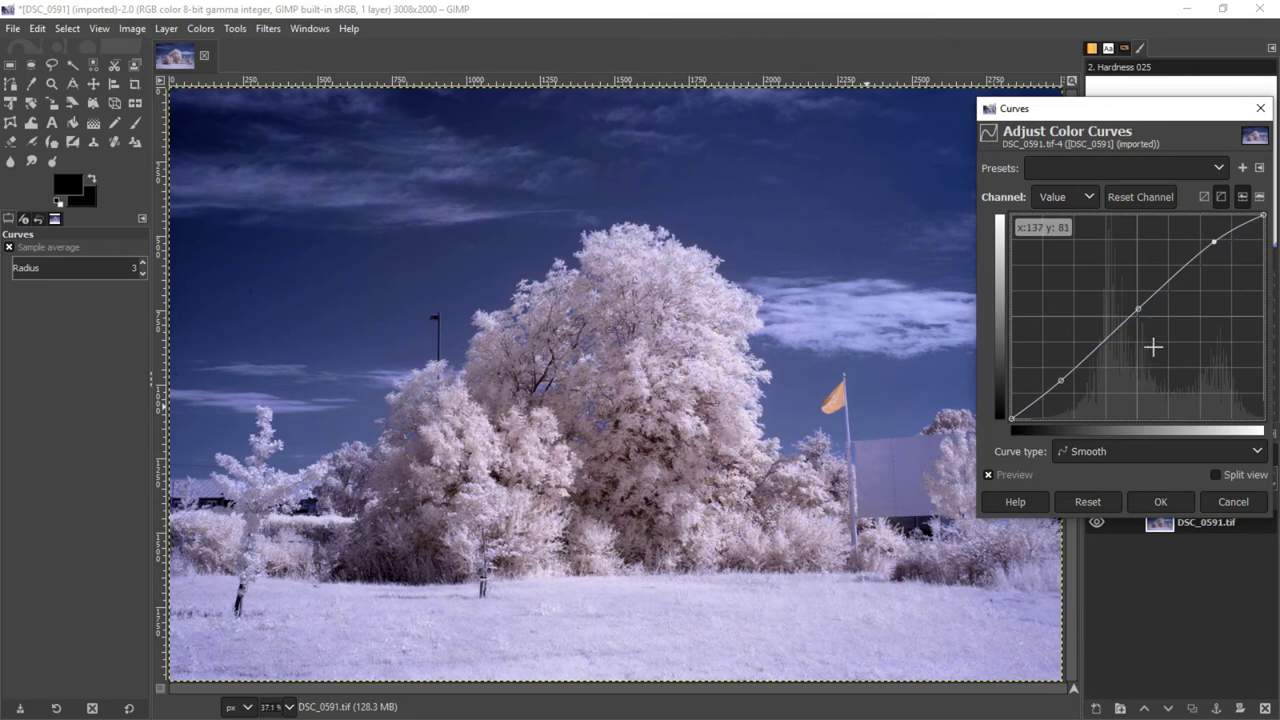
pyautogui.press('h')
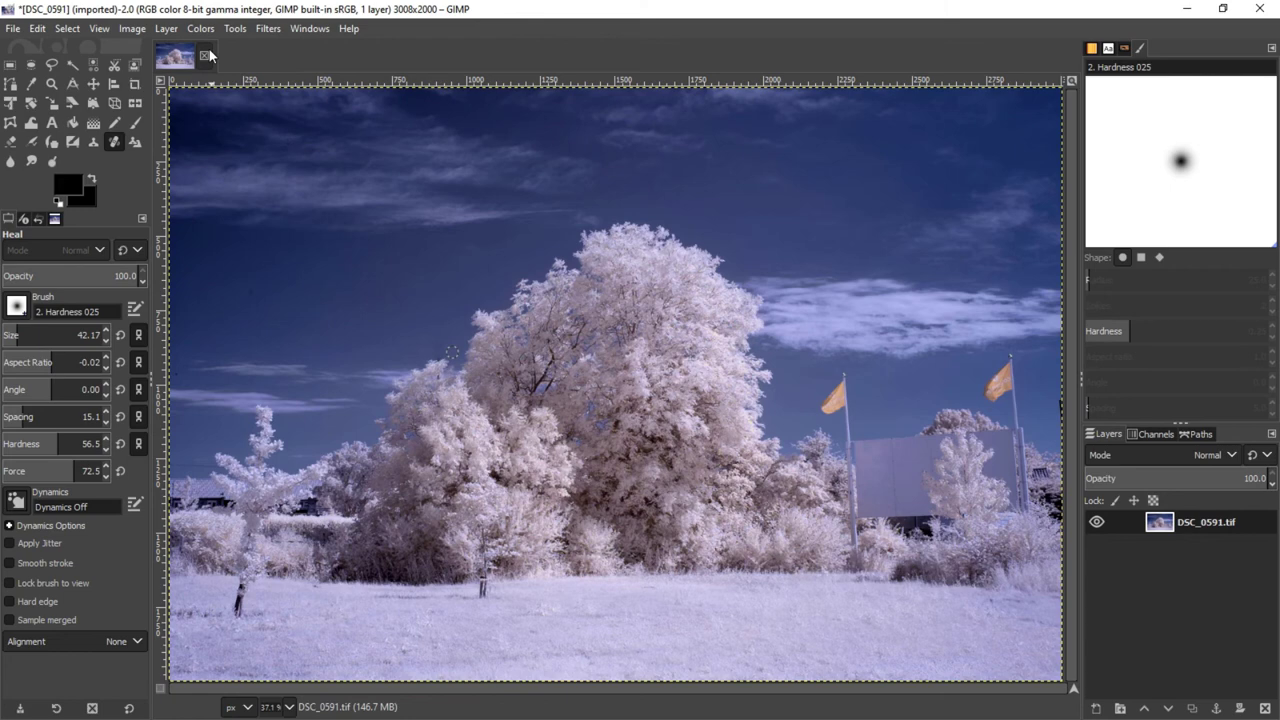
# Start a Perspective transform, move its matrix dialog aside, and pull the top-right corner
pyautogui.click(236, 30)
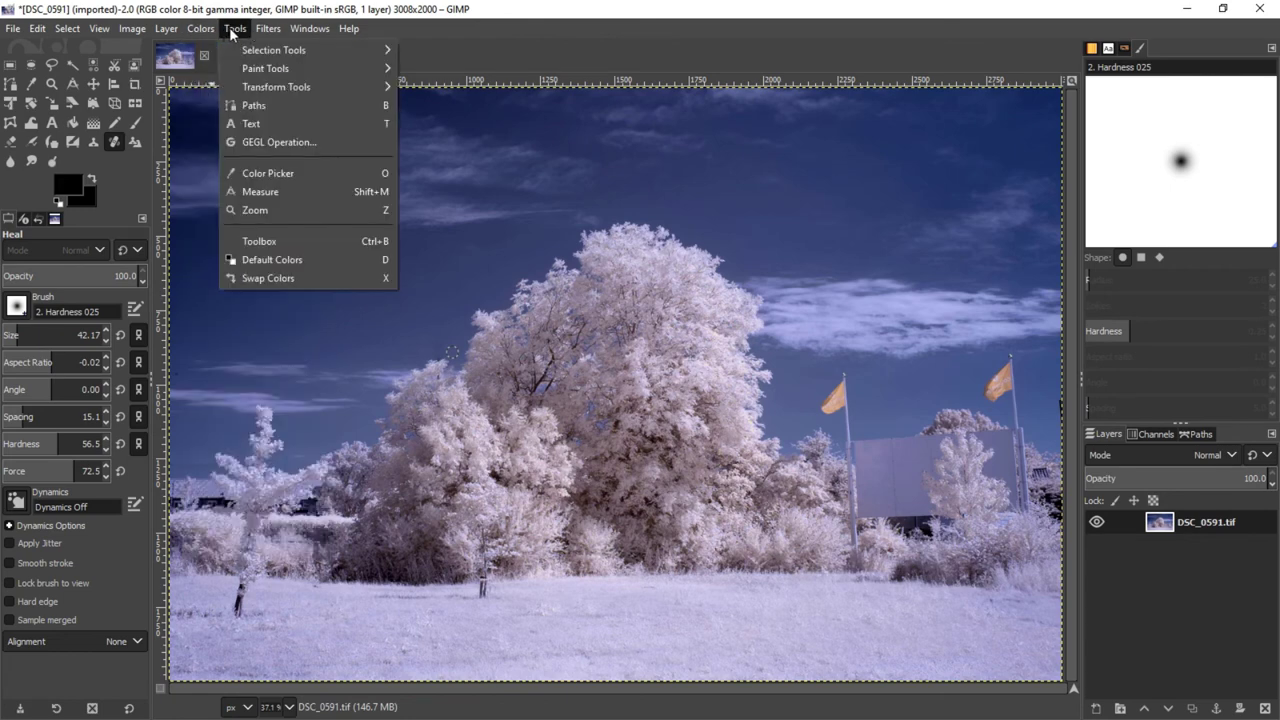
pyautogui.moveTo(251, 84)
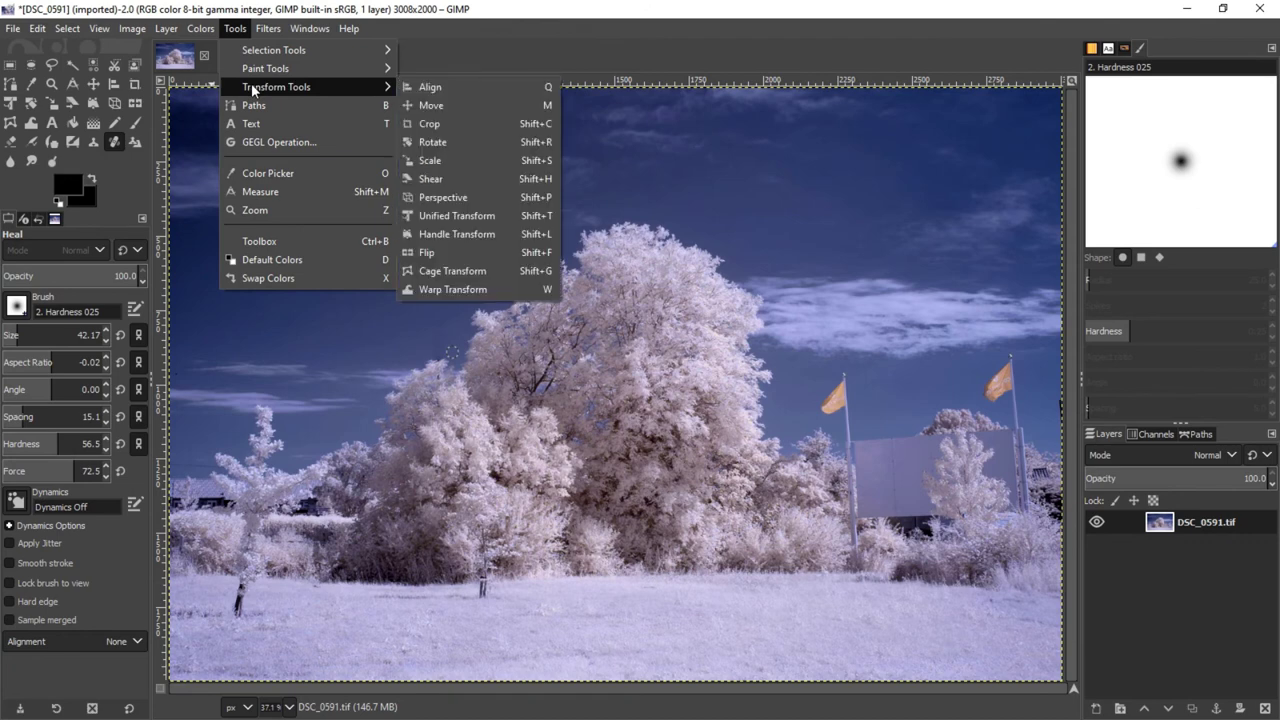
pyautogui.click(463, 199)
pyautogui.click(471, 203)
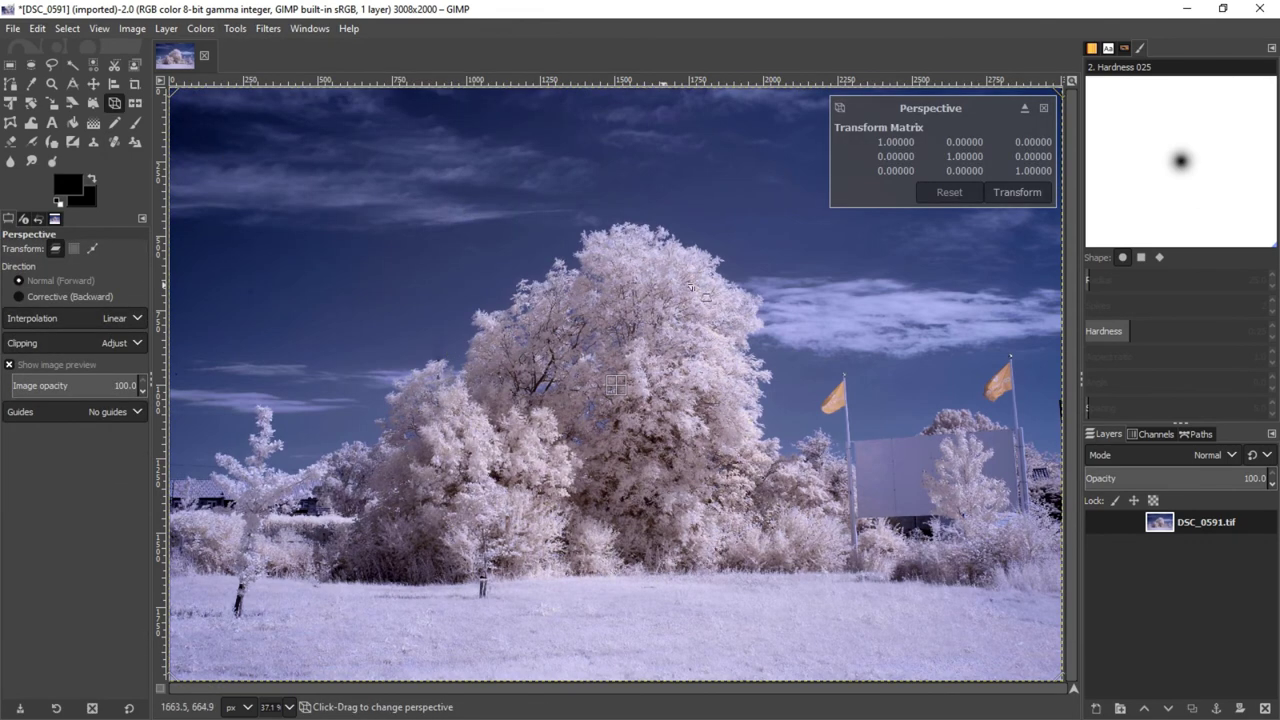
pyautogui.click(1024, 109)
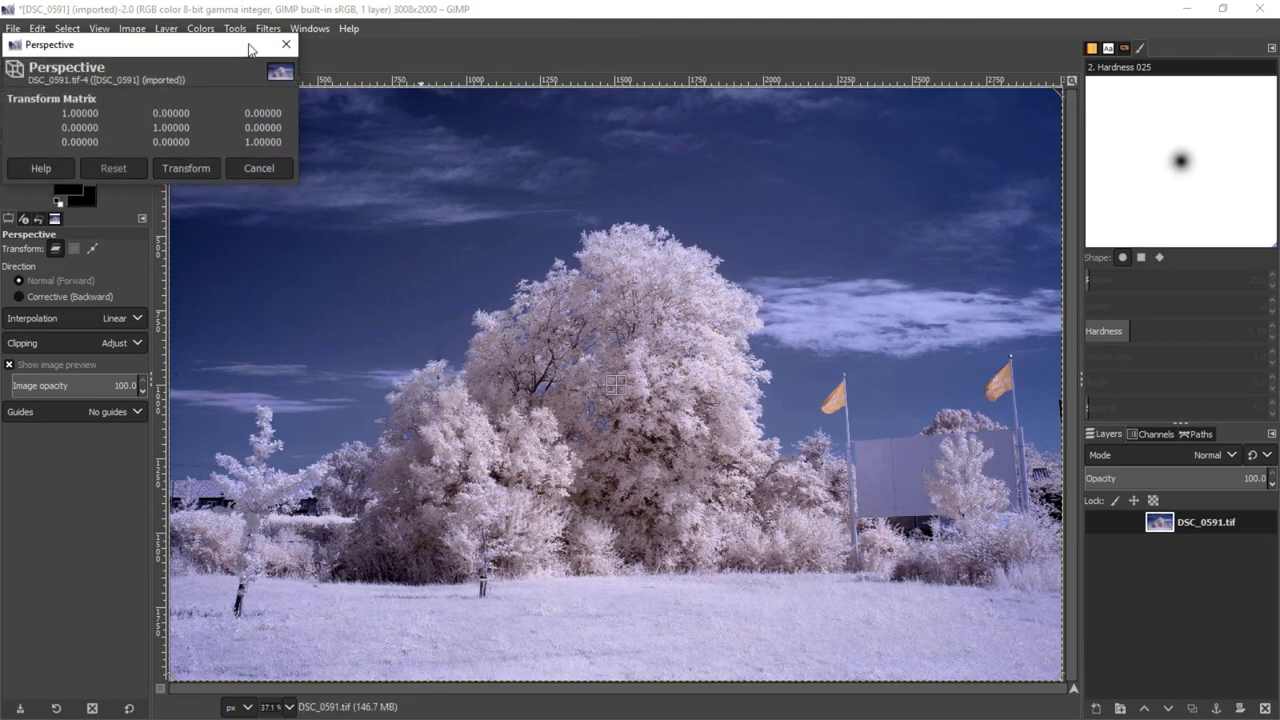
pyautogui.moveTo(250, 49); pyautogui.dragTo(88, 96)
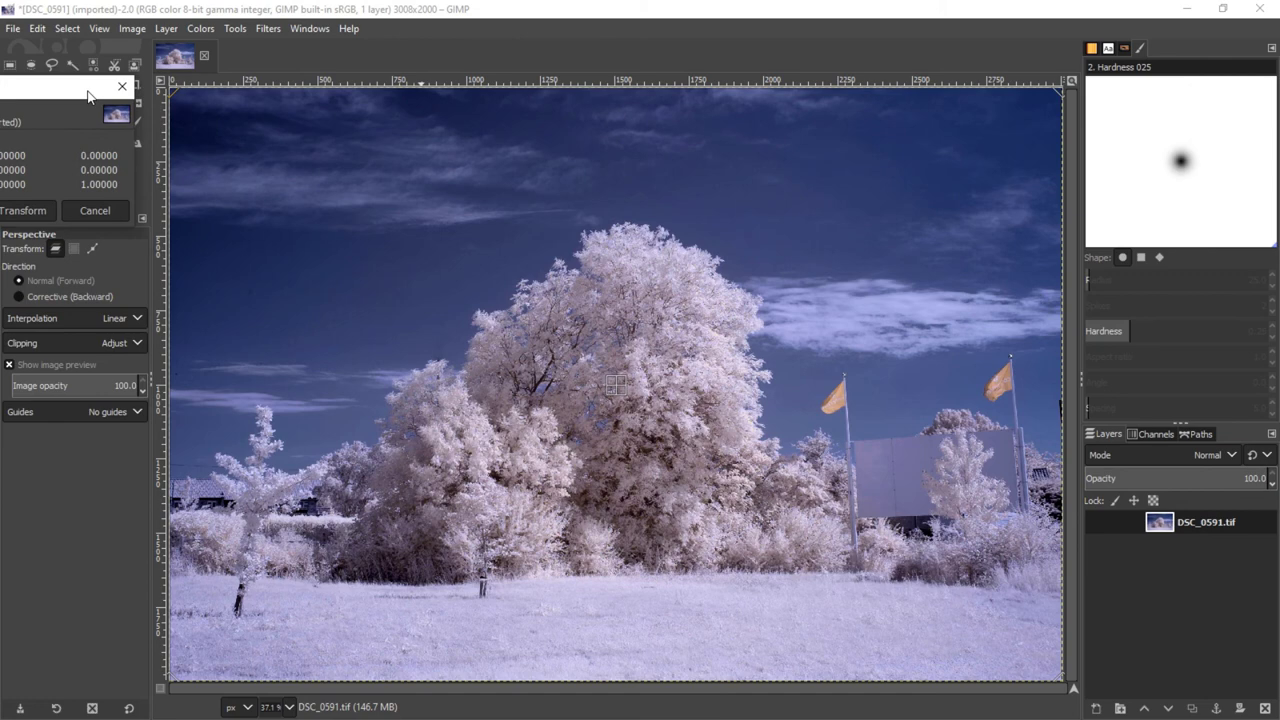
pyautogui.moveTo(1040, 114); pyautogui.dragTo(1084, 110)
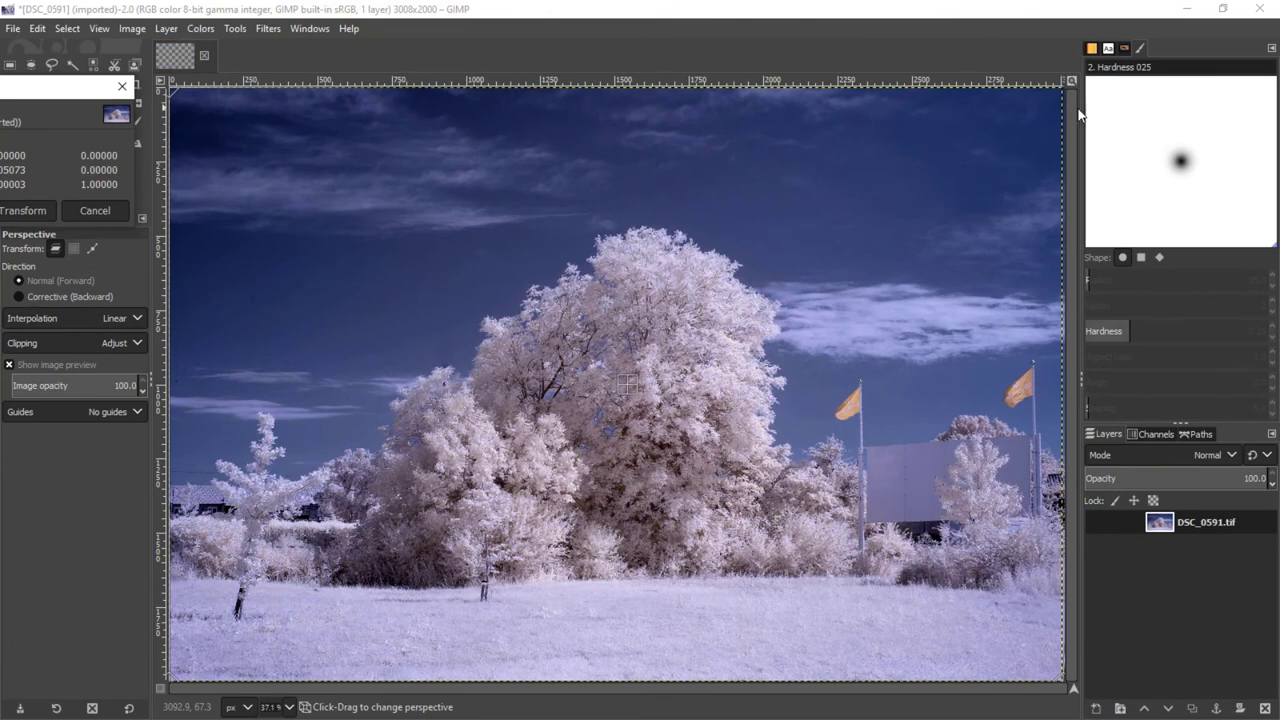